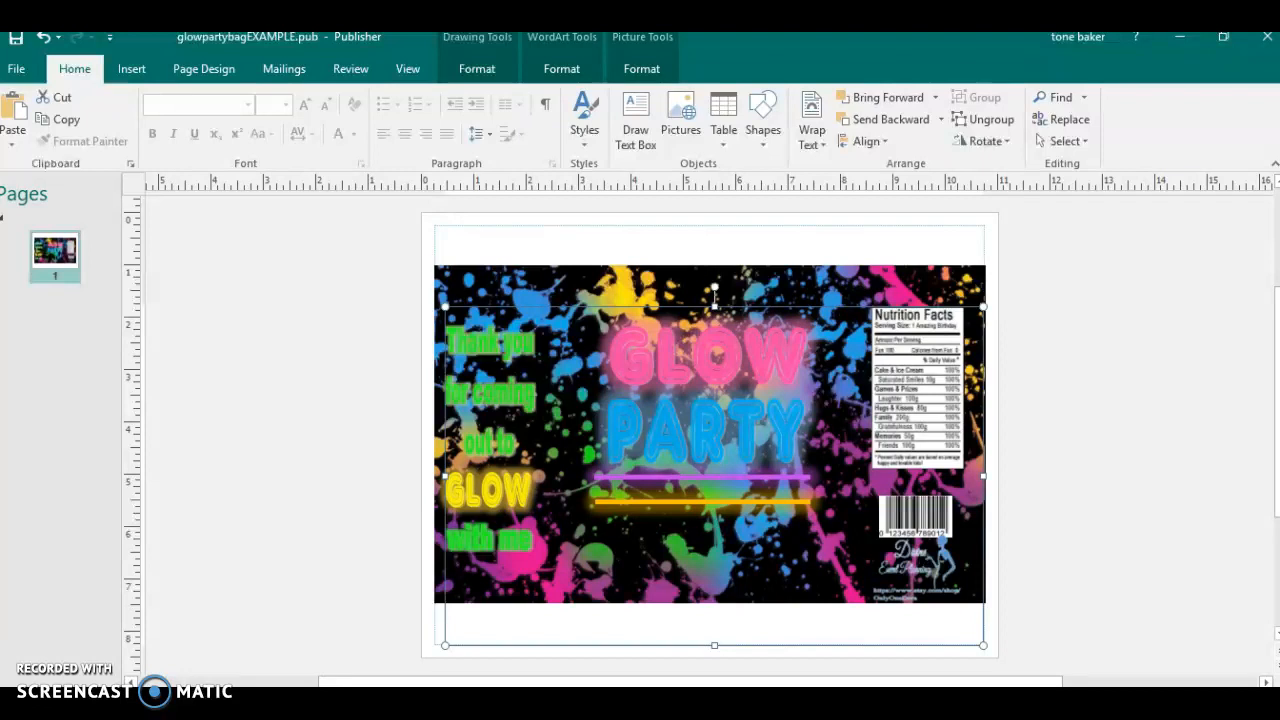
Switch to Publication17 and give the pink GLOW heading the smallest gold glow variation
left_click(367, 440)
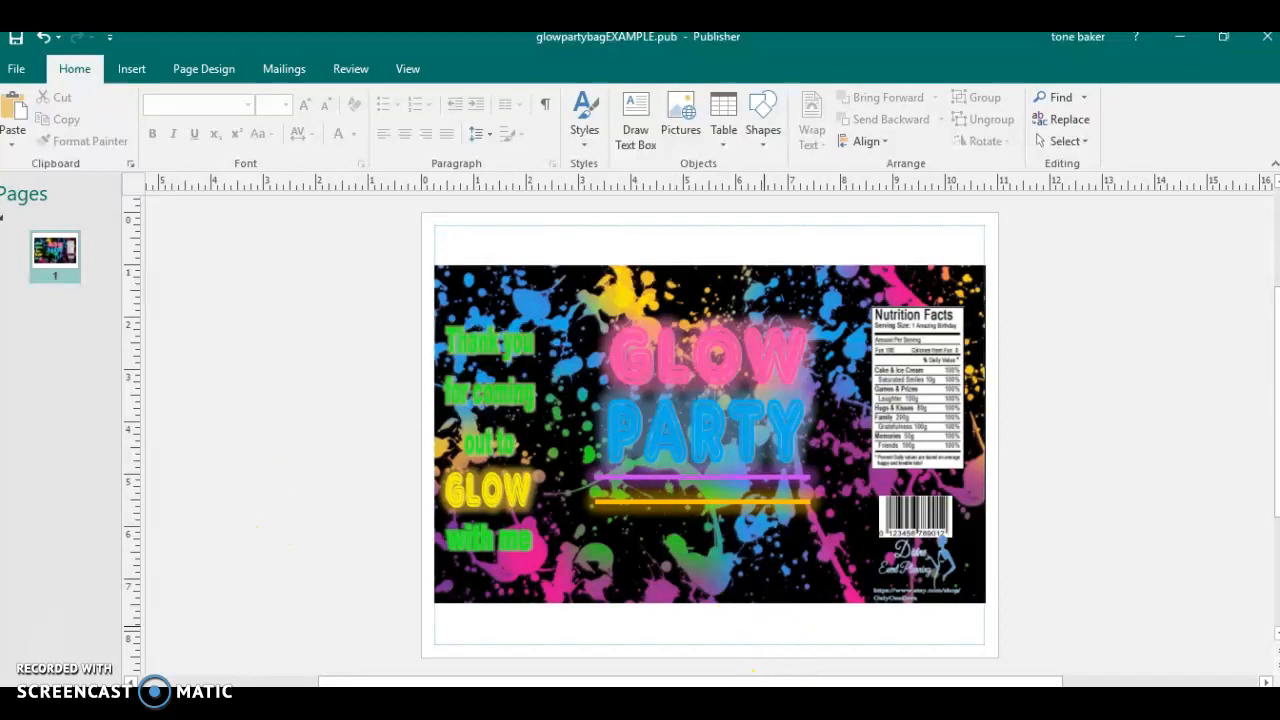
left_click(1037, 668)
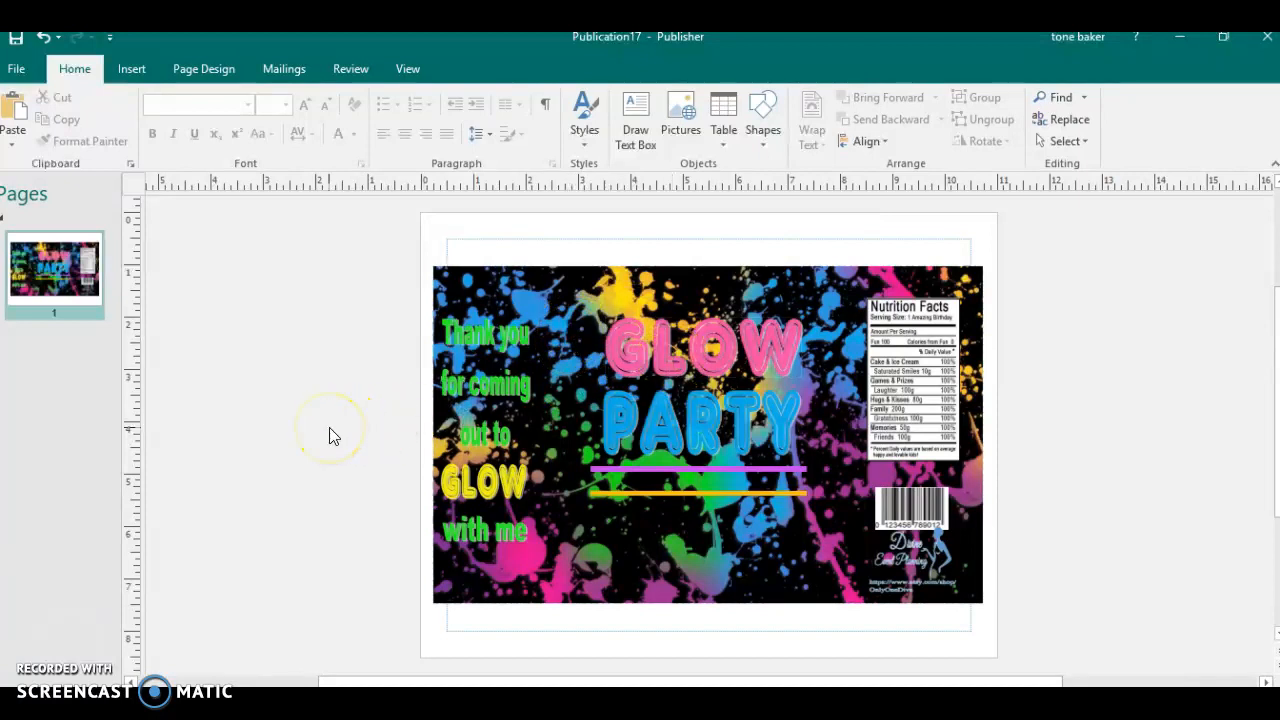
left_click(651, 378)
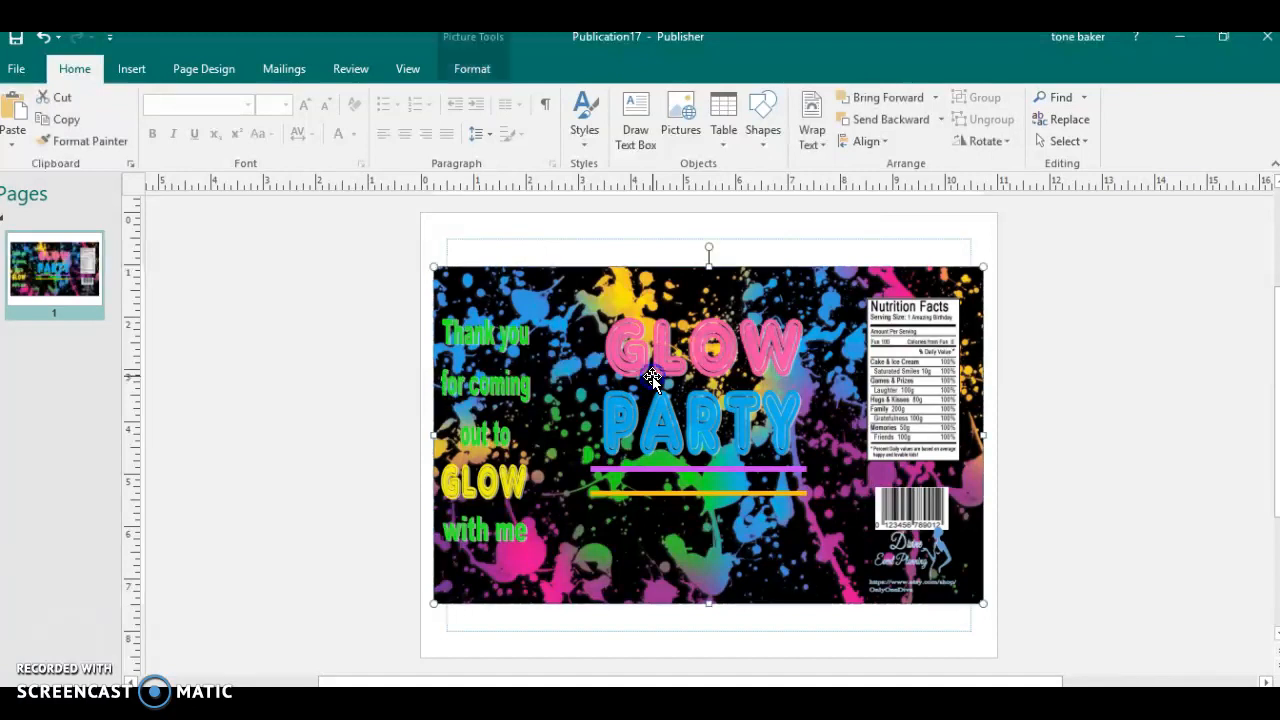
left_click(647, 349)
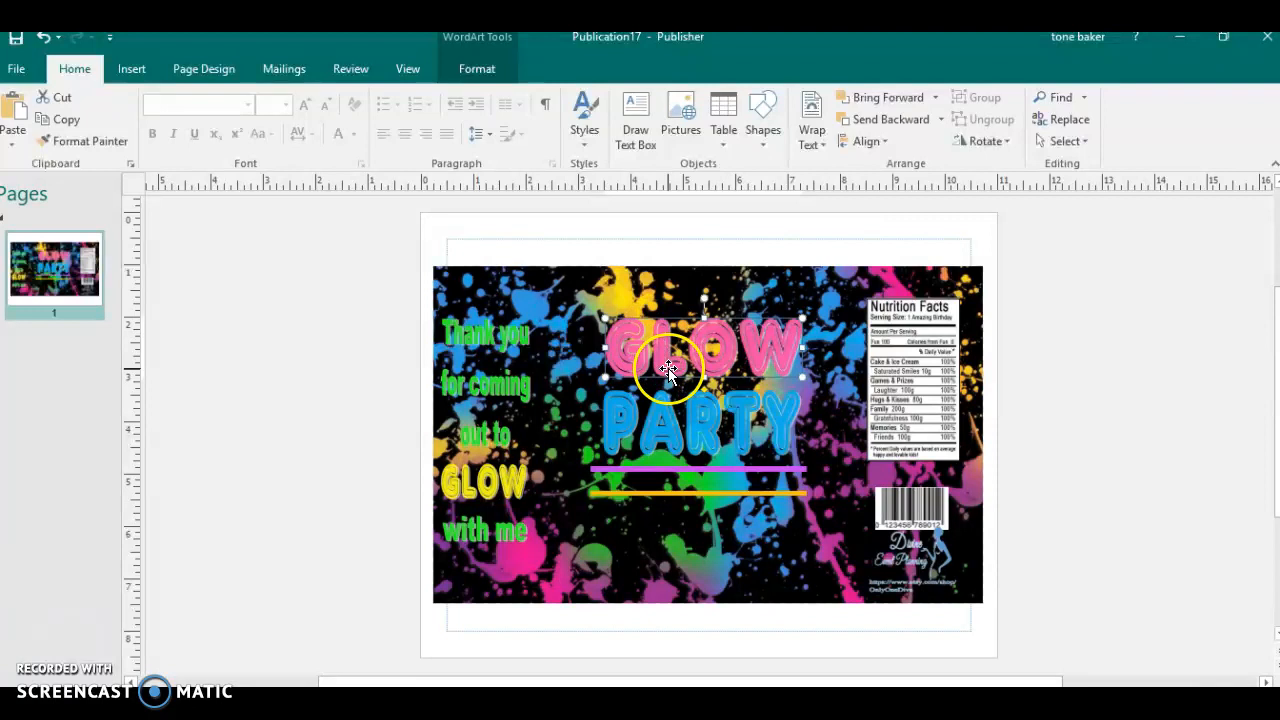
left_click(493, 72)
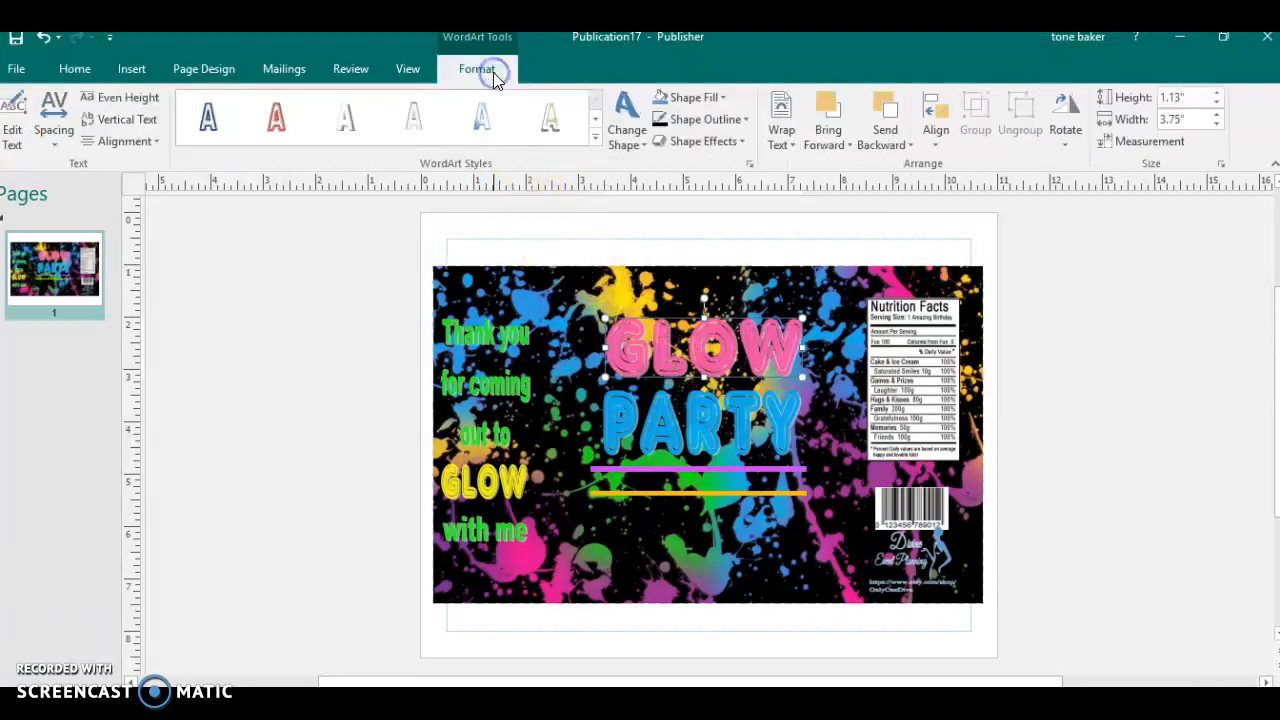
left_click(701, 146)
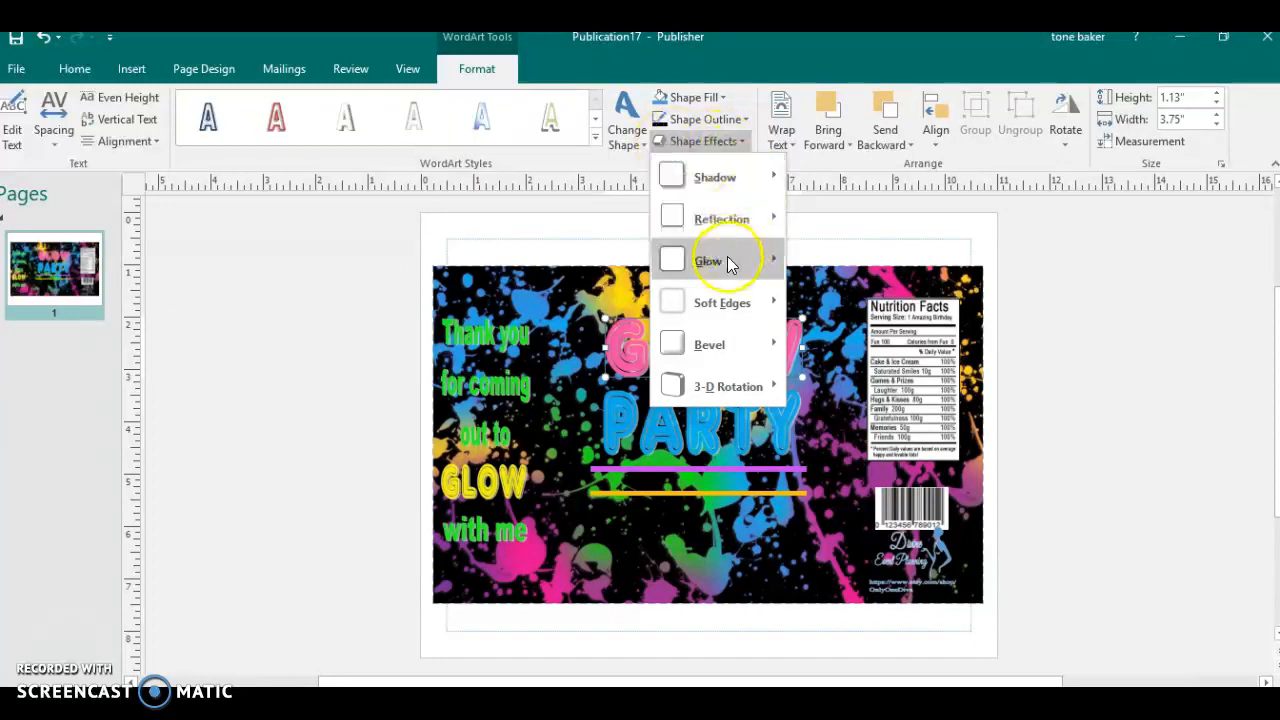
mouse_move(718, 268)
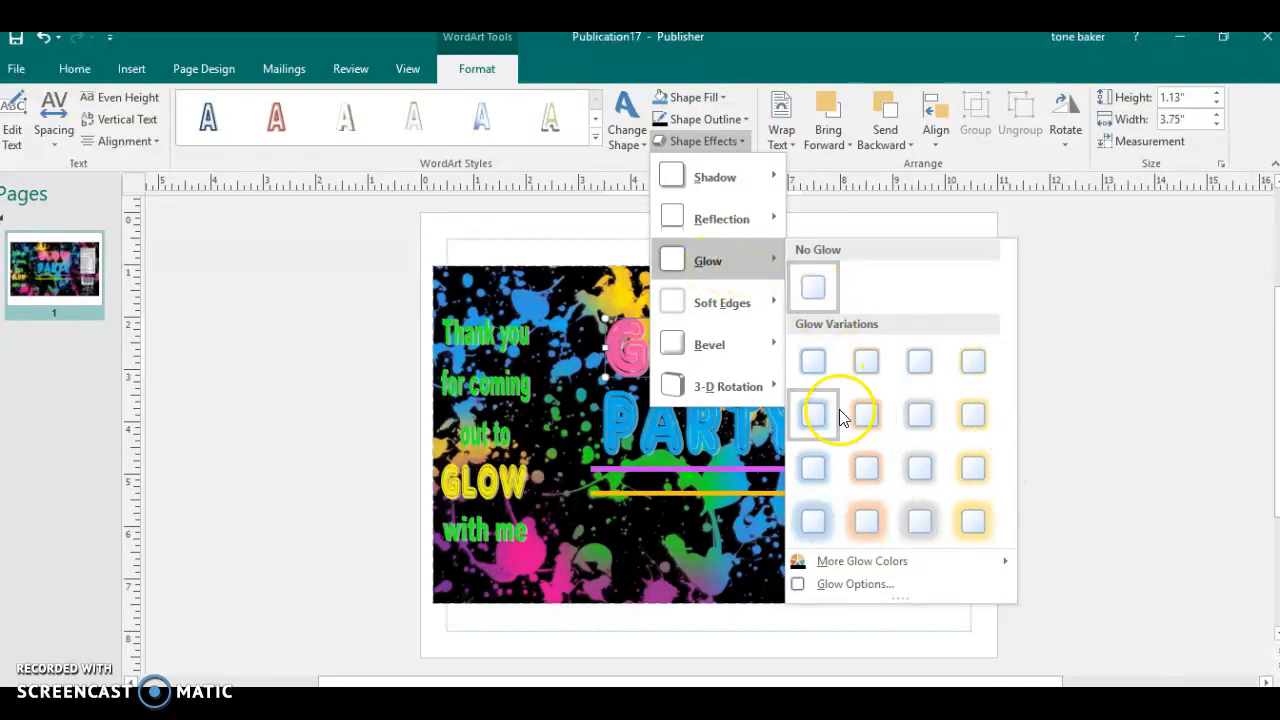
left_click(973, 363)
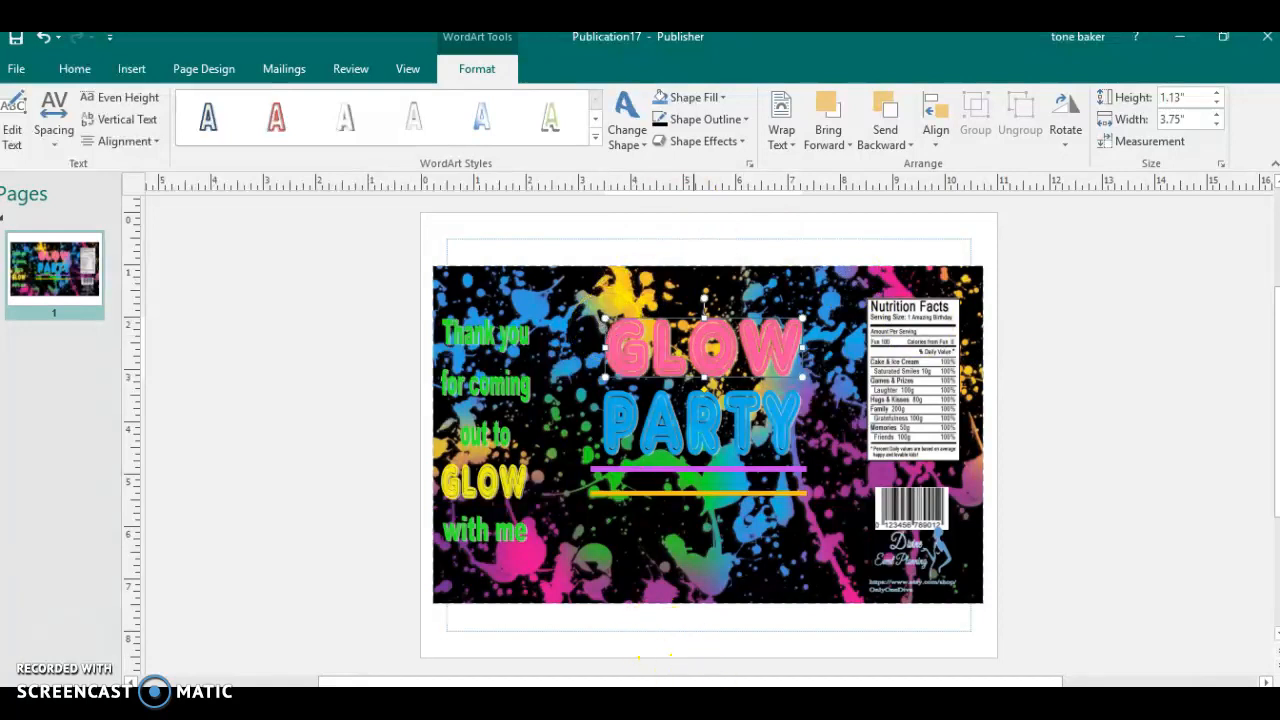
Set the GLOW heading's glow to a custom pink with red 255, green 89 and blue 160
left_click(686, 142)
mouse_move(783, 271)
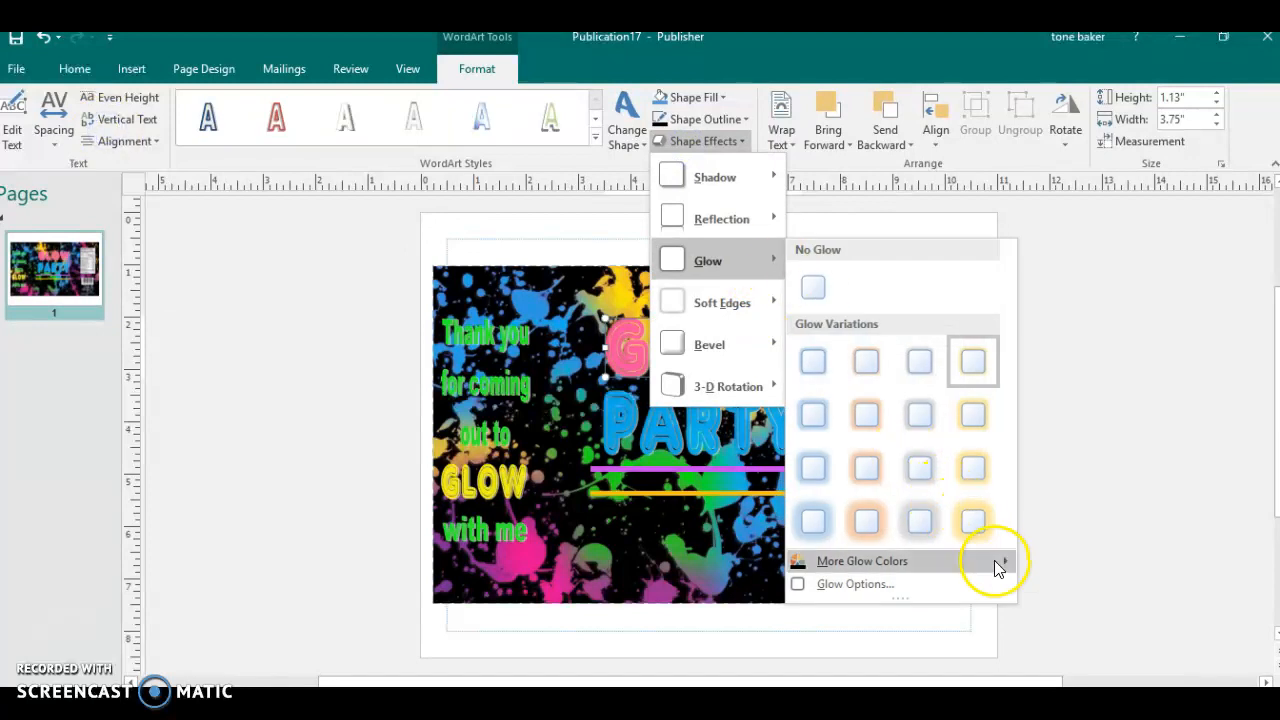
mouse_move(994, 560)
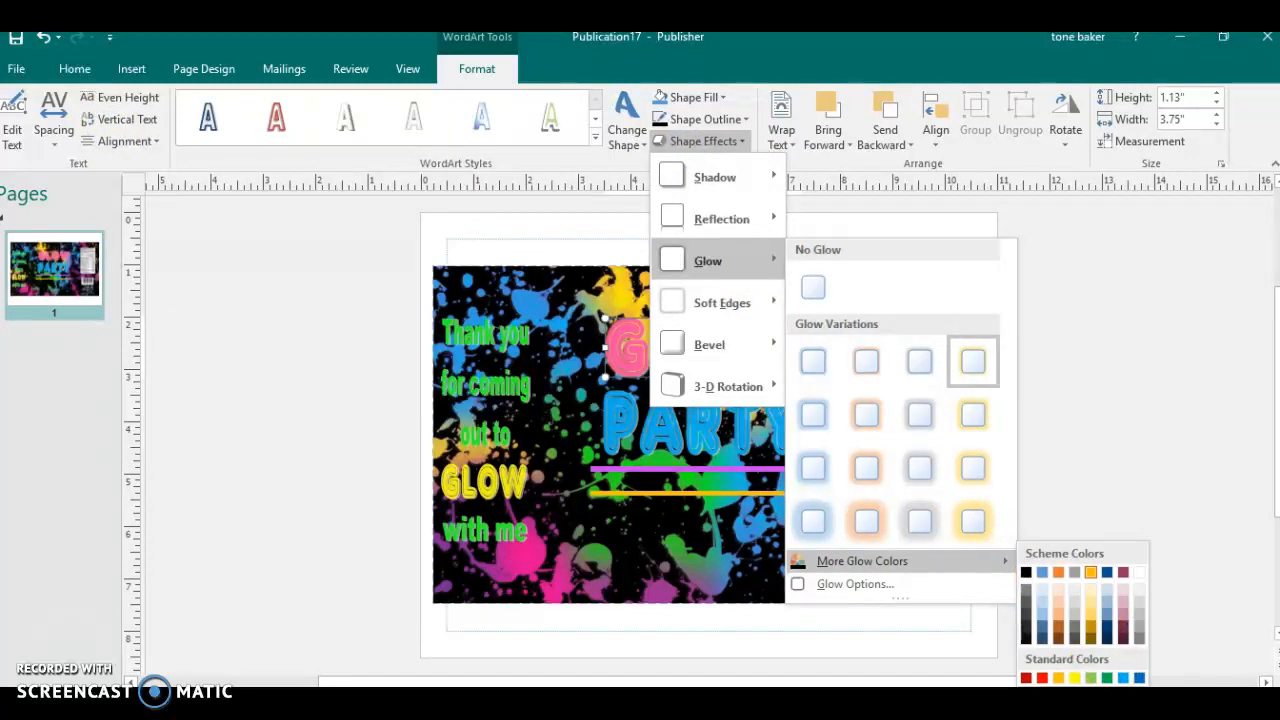
left_click(1085, 699)
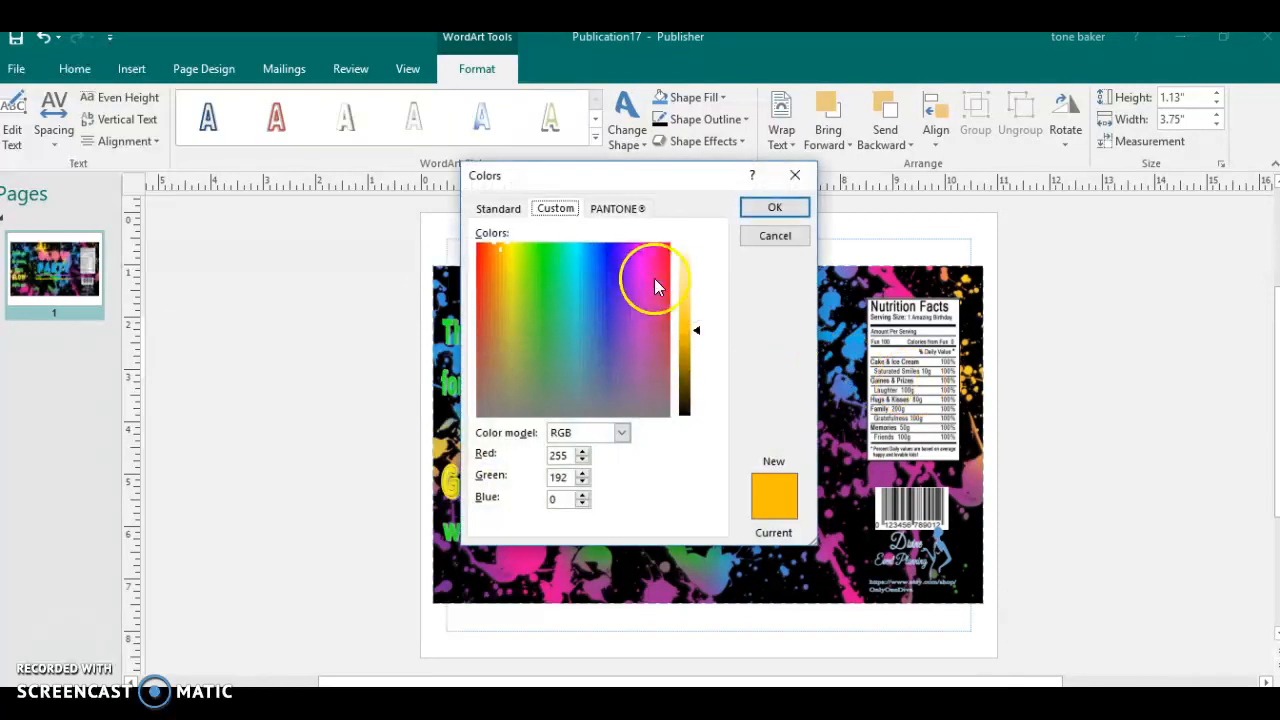
left_click_drag(647, 278, 657, 246)
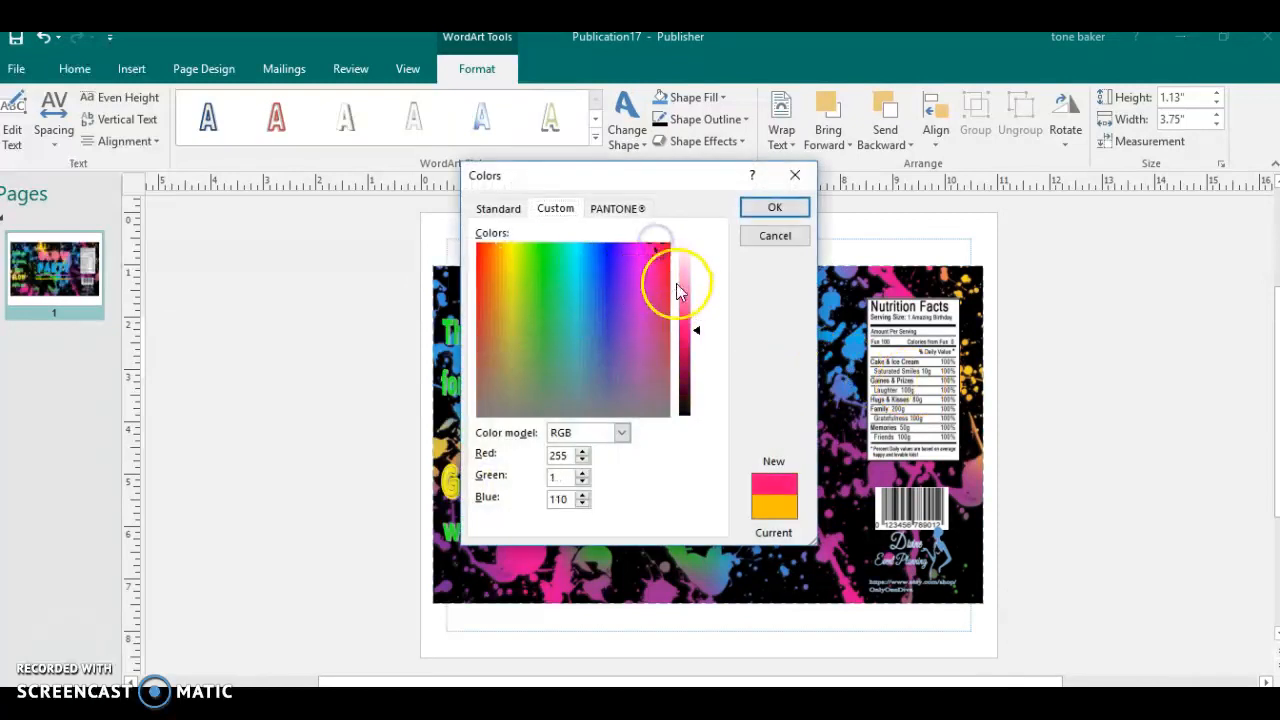
left_click_drag(690, 310, 689, 301)
left_click(786, 209)
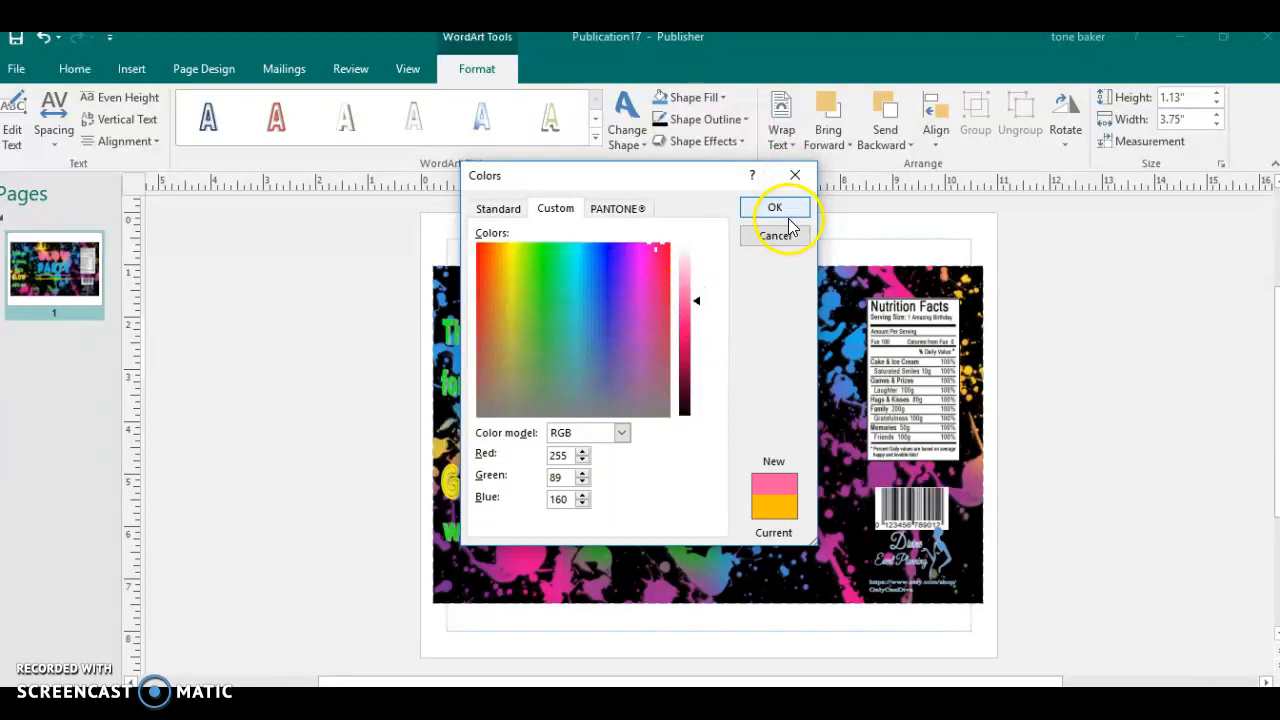
Give the GLOW heading the largest gold glow variation and recolor that glow with the recently used pink
left_click(720, 143)
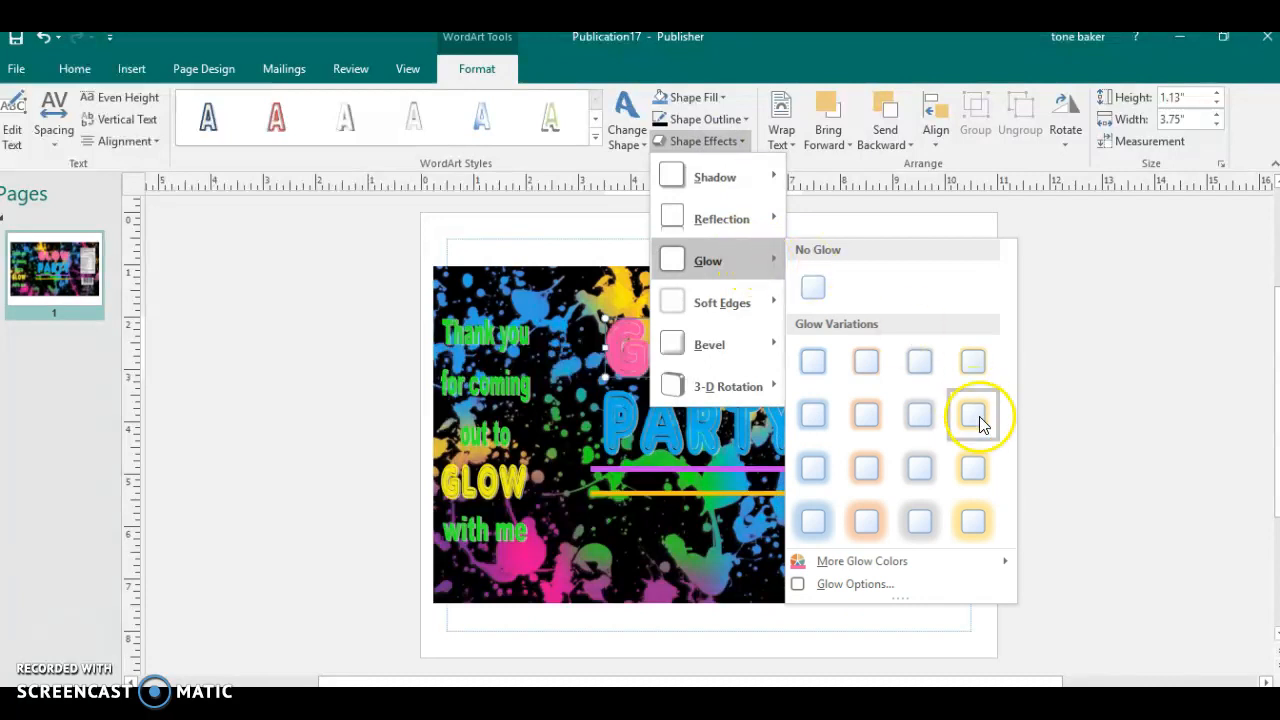
left_click(971, 518)
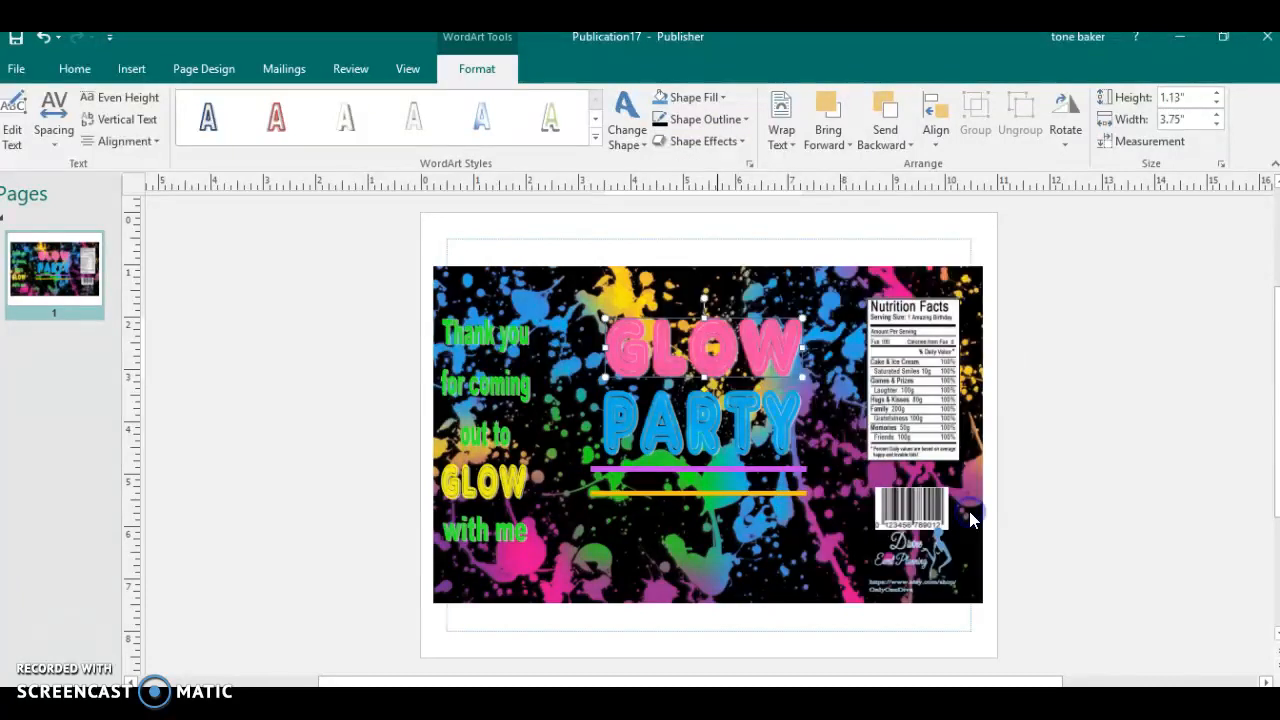
left_click(705, 145)
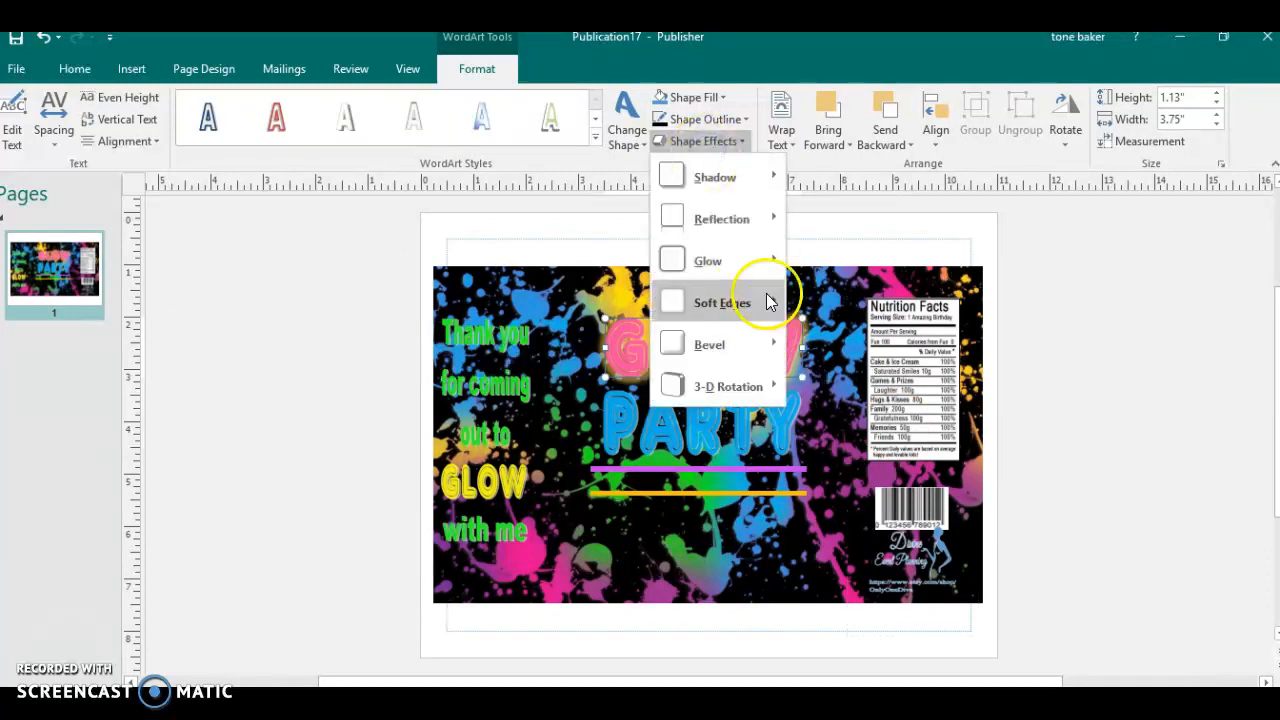
mouse_move(770, 258)
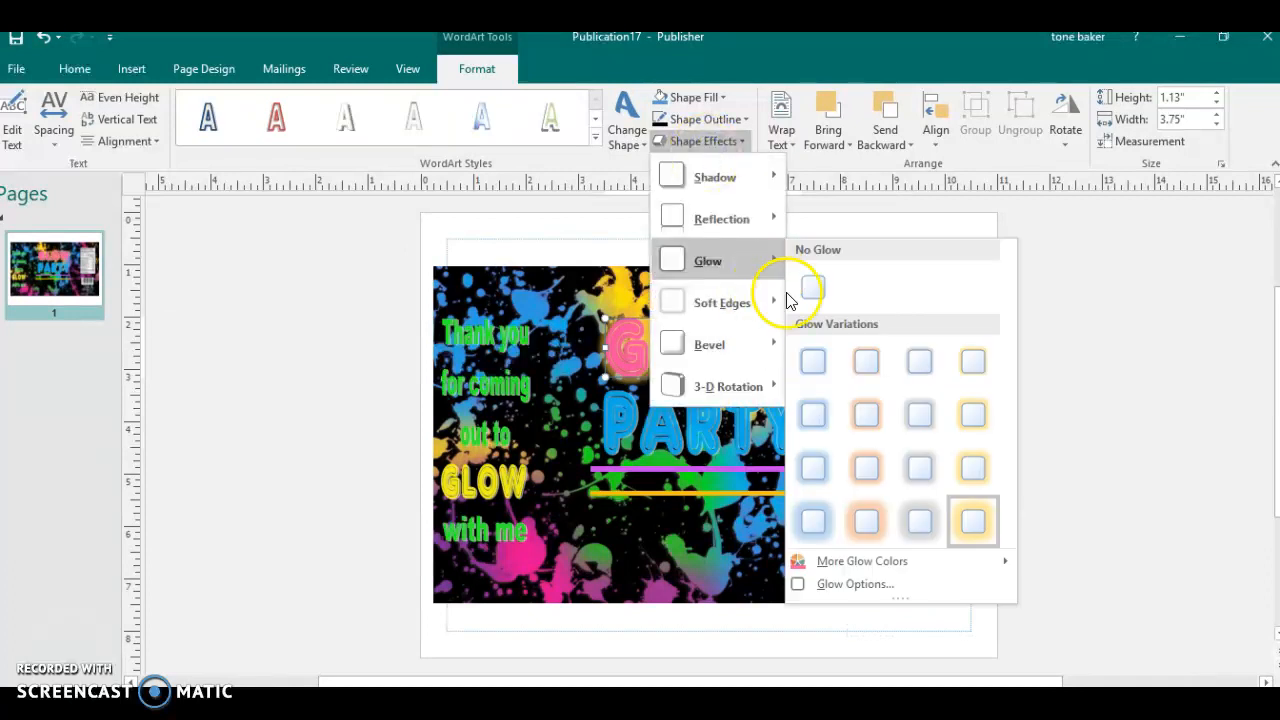
left_click(891, 580)
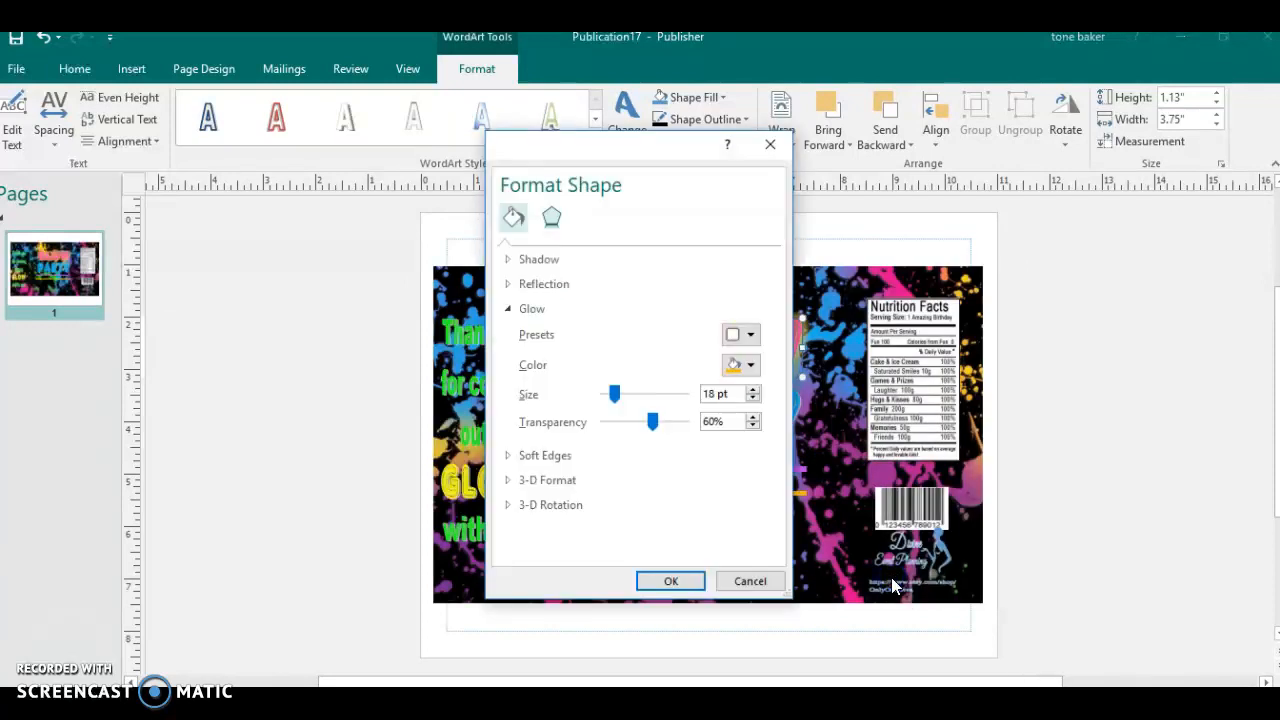
left_click(750, 366)
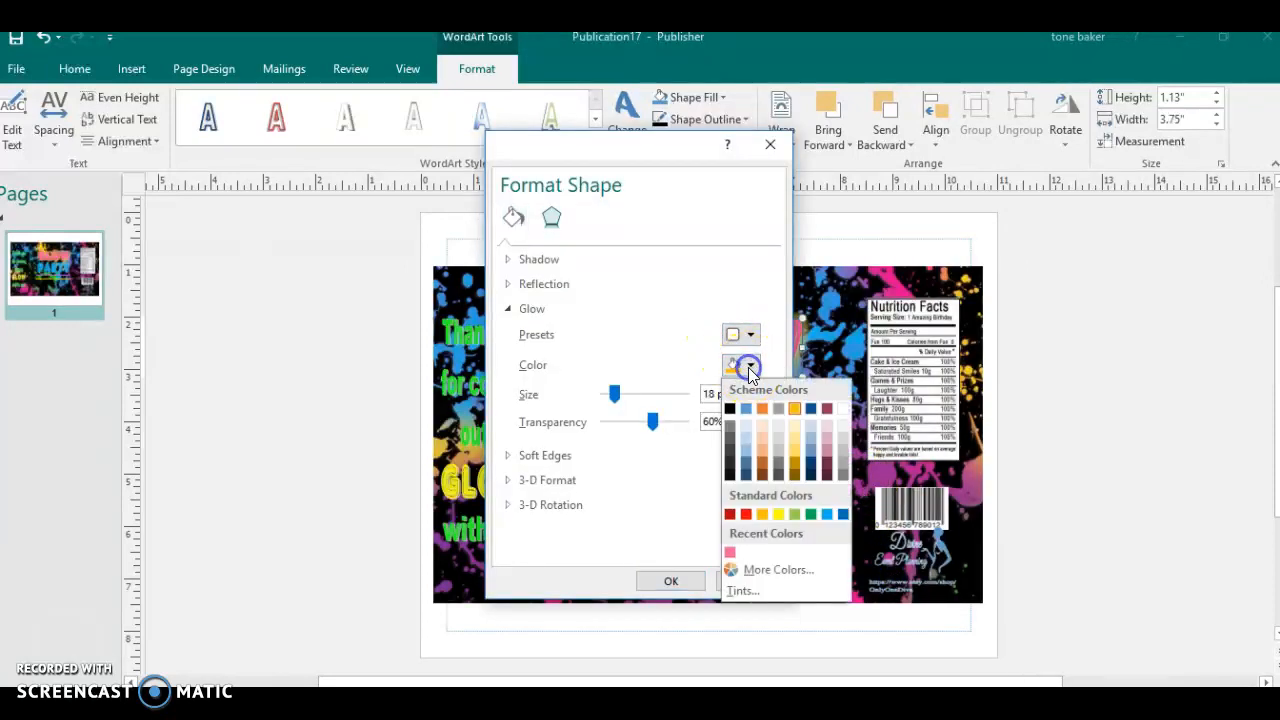
left_click(730, 550)
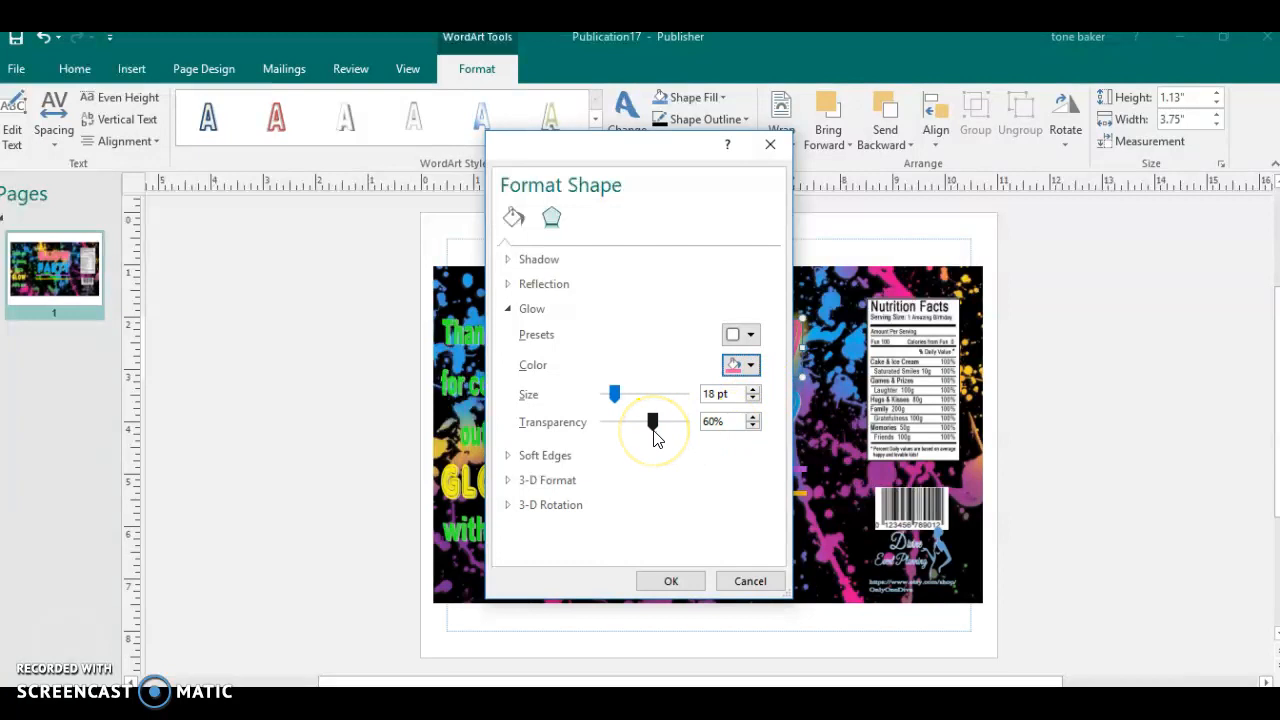
left_click(670, 581)
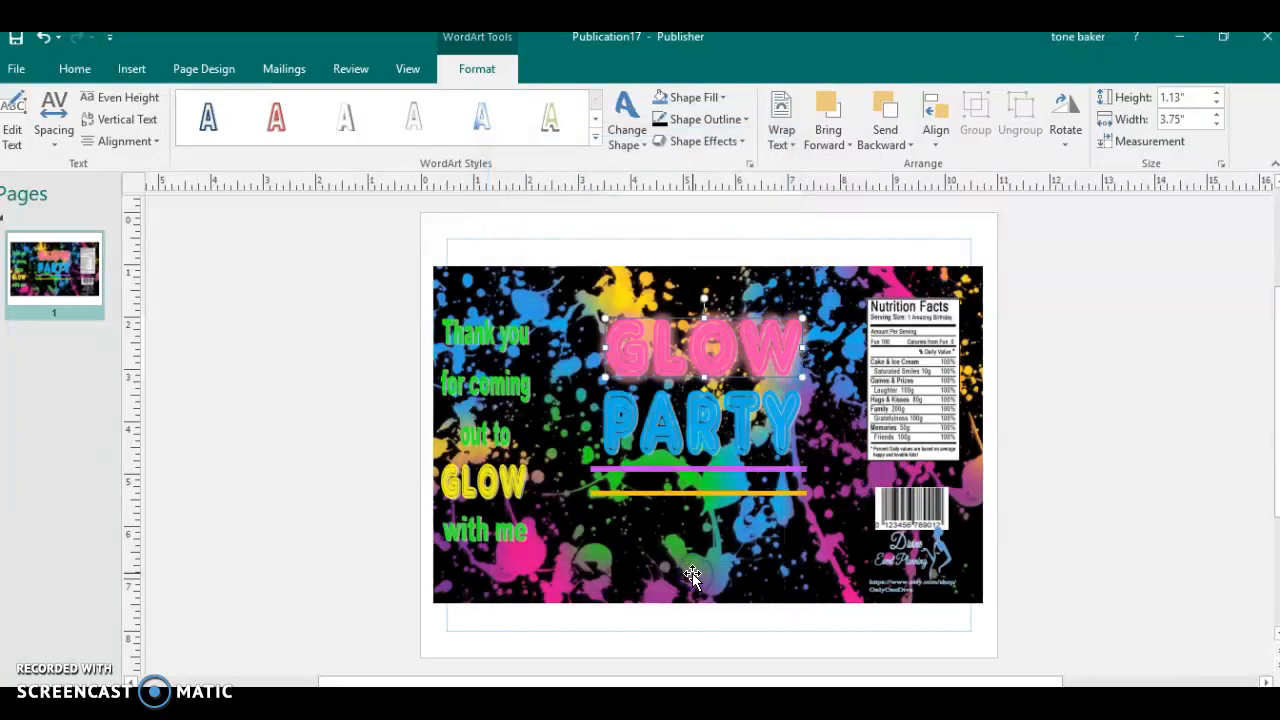
Compare the heading's glow with the glowpartybagEXAMPLE publication and return to Publication17
left_click(340, 516)
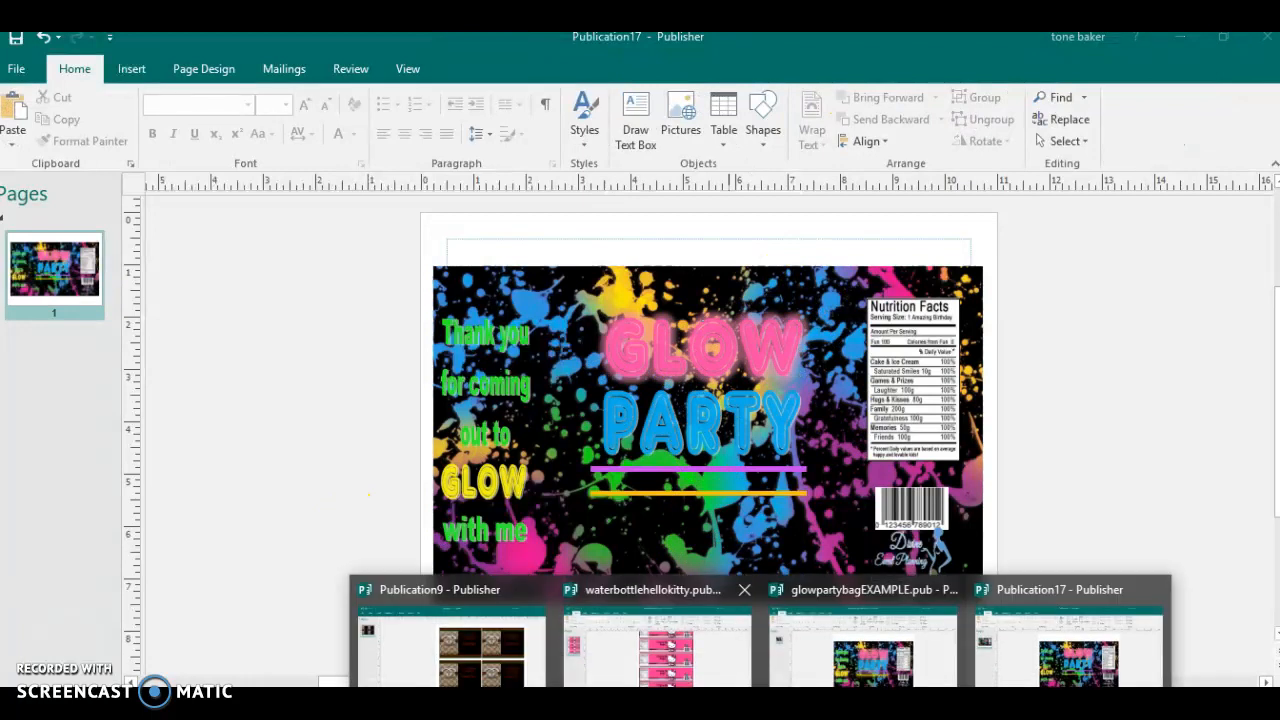
left_click(812, 668)
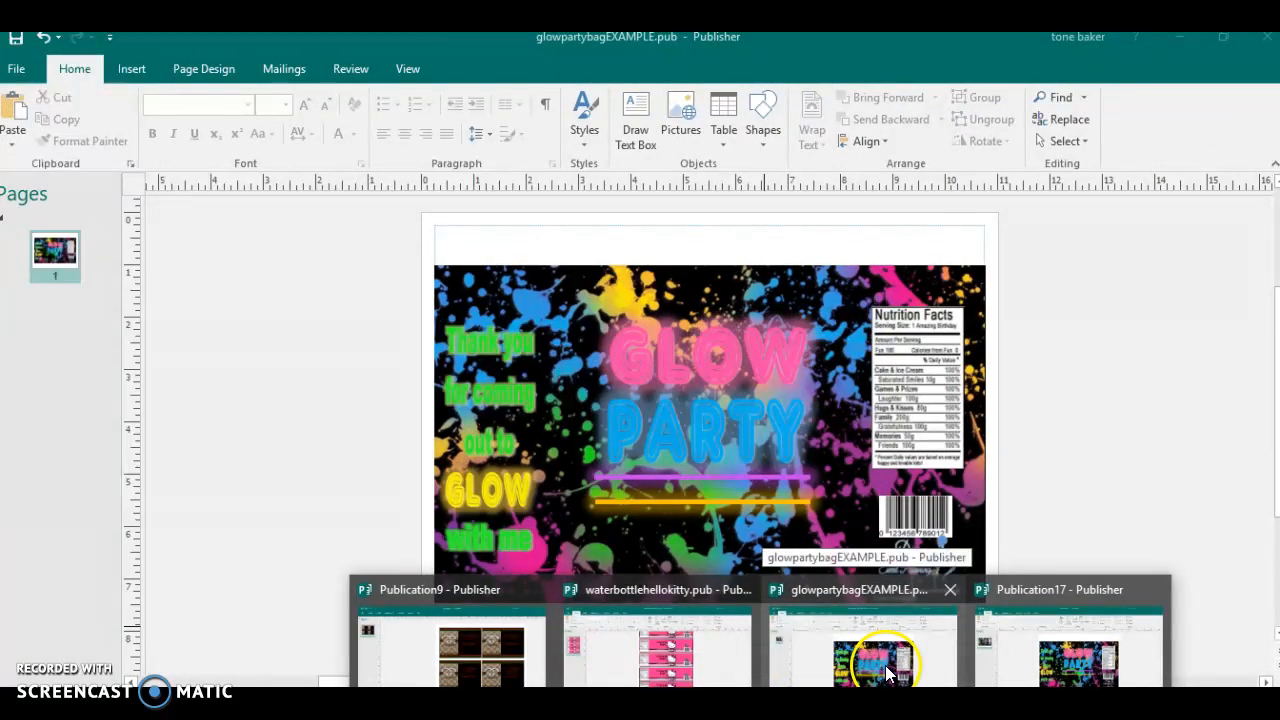
left_click(1005, 668)
Slightly increase the size of the pink glow around the GLOW heading
left_click(701, 350)
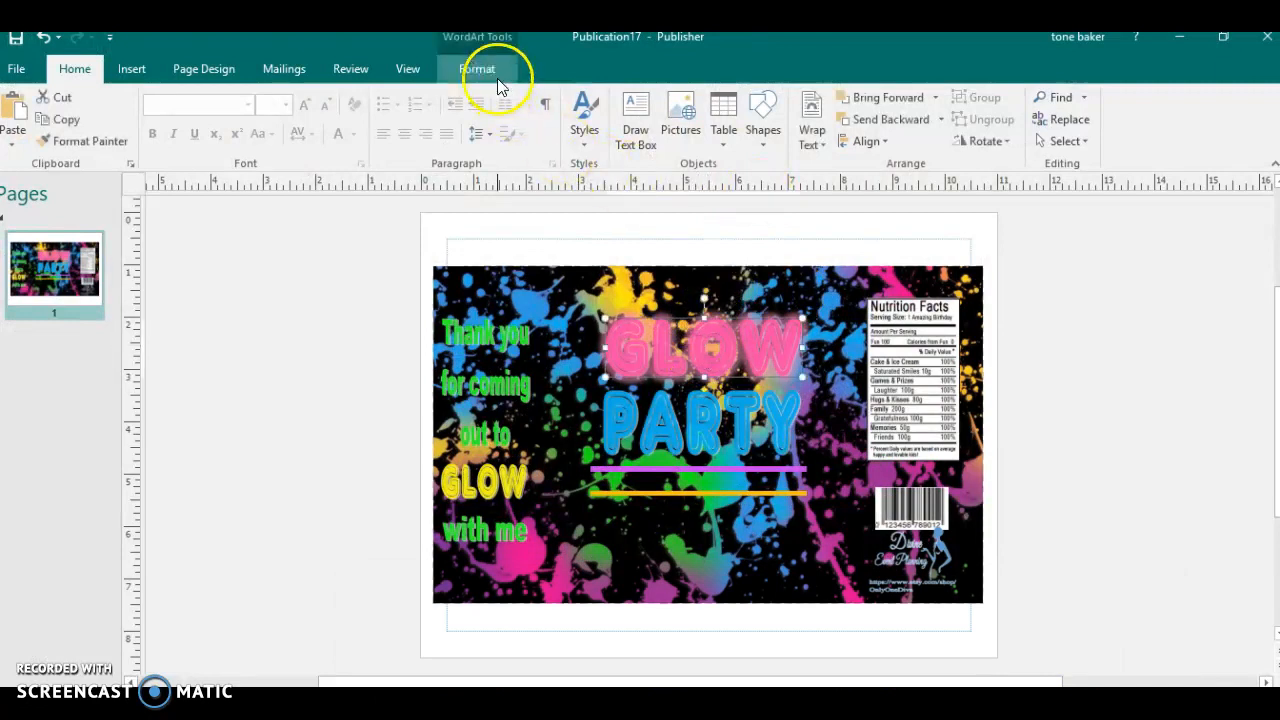
left_click(497, 76)
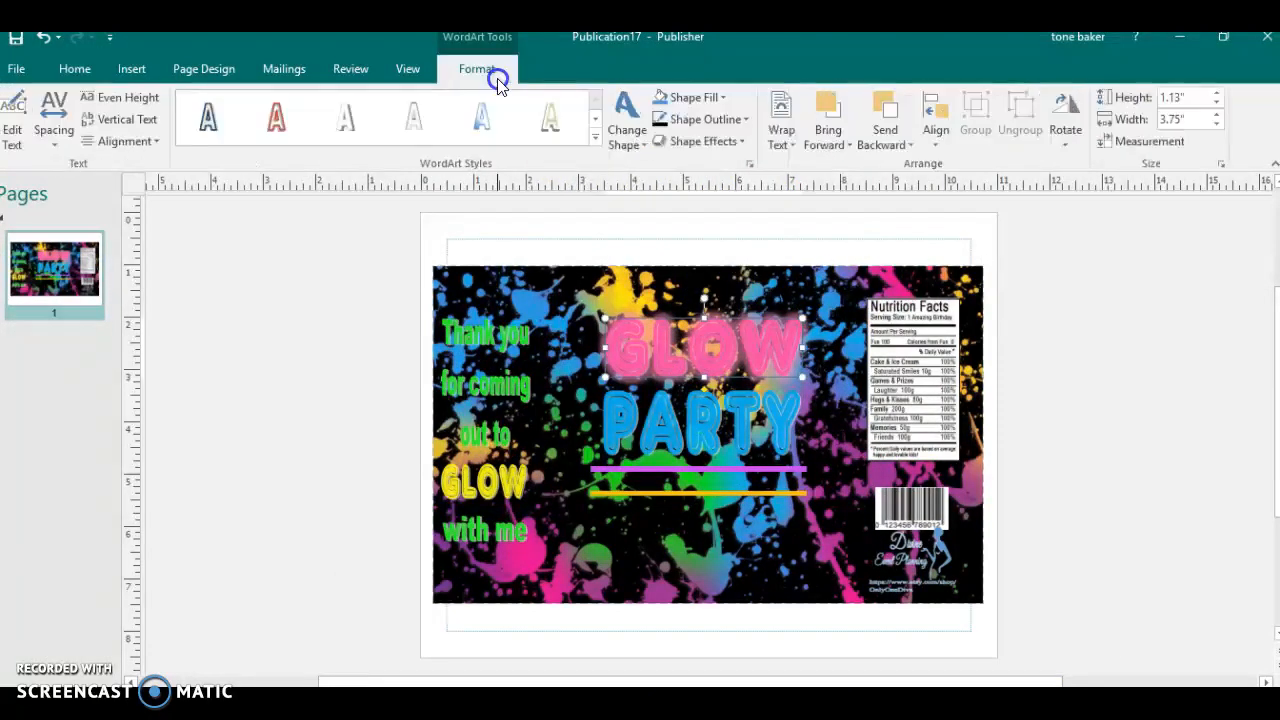
left_click(701, 145)
mouse_move(755, 287)
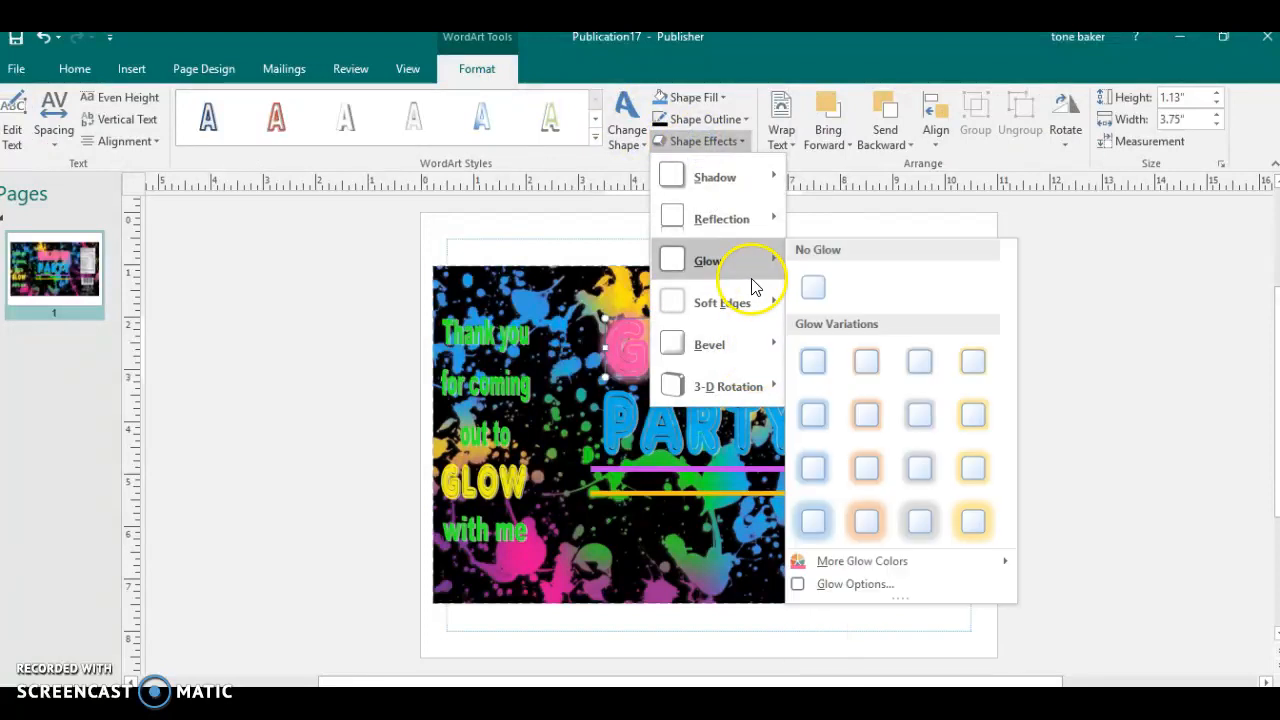
left_click(878, 583)
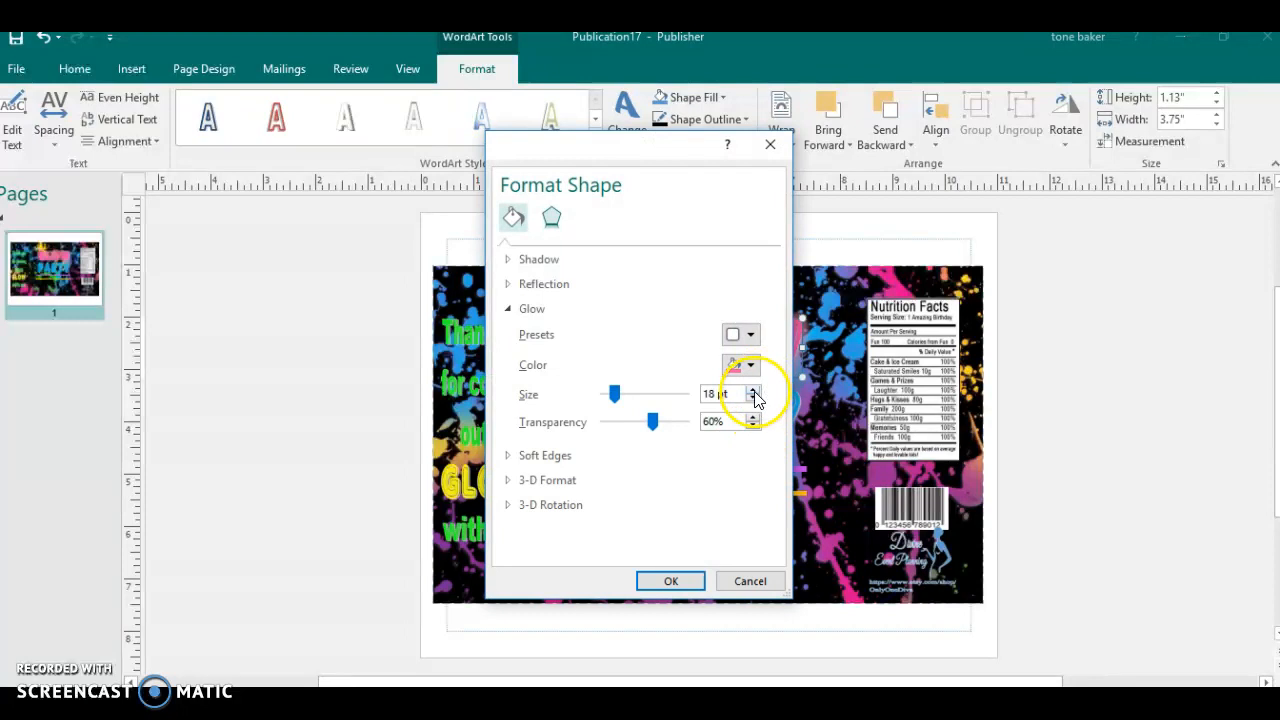
left_click(754, 391)
left_click(754, 391)
left_click(672, 580)
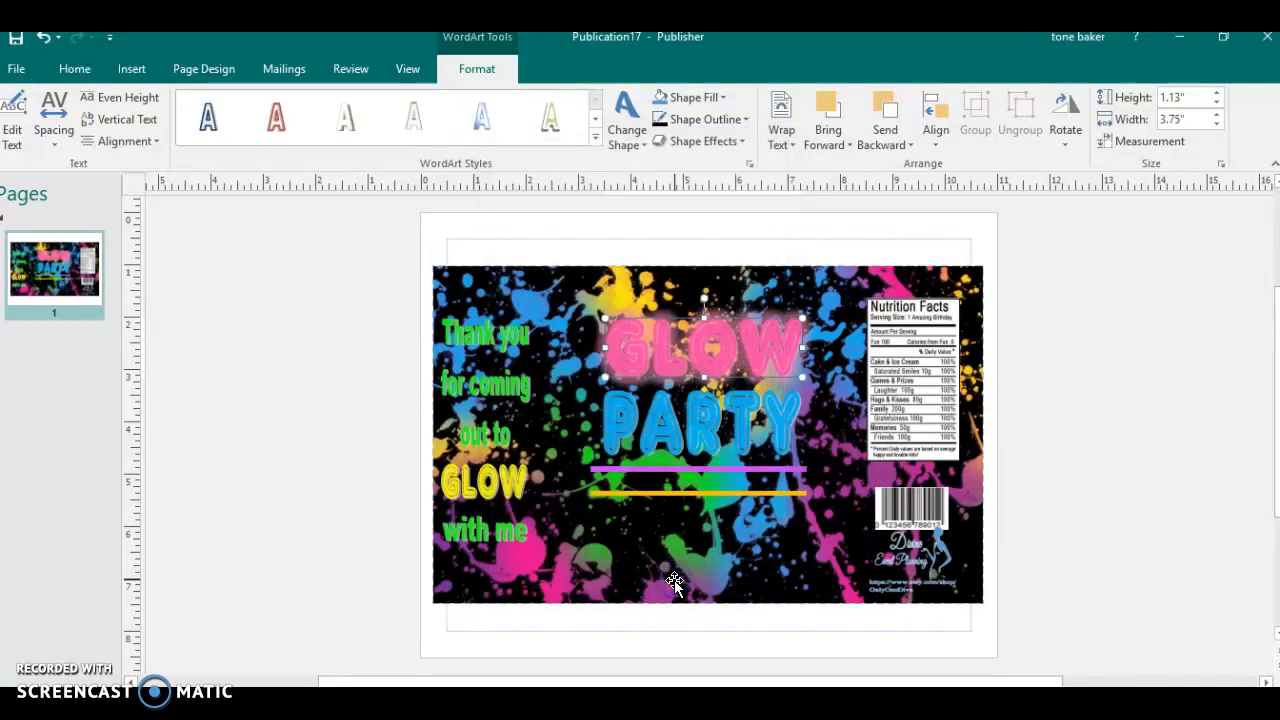
Try a light blue glow of 25 pt with 0% transparency on the blue PARTY heading
left_click(788, 420)
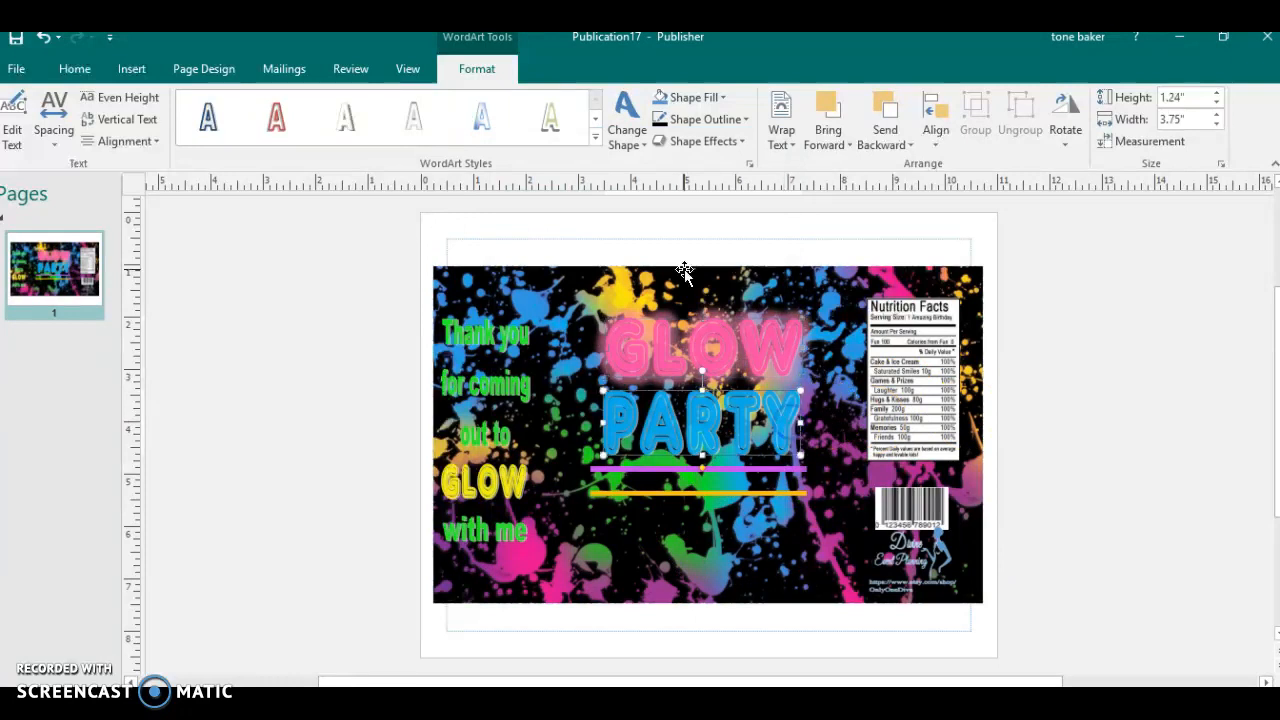
left_click(686, 141)
mouse_move(757, 282)
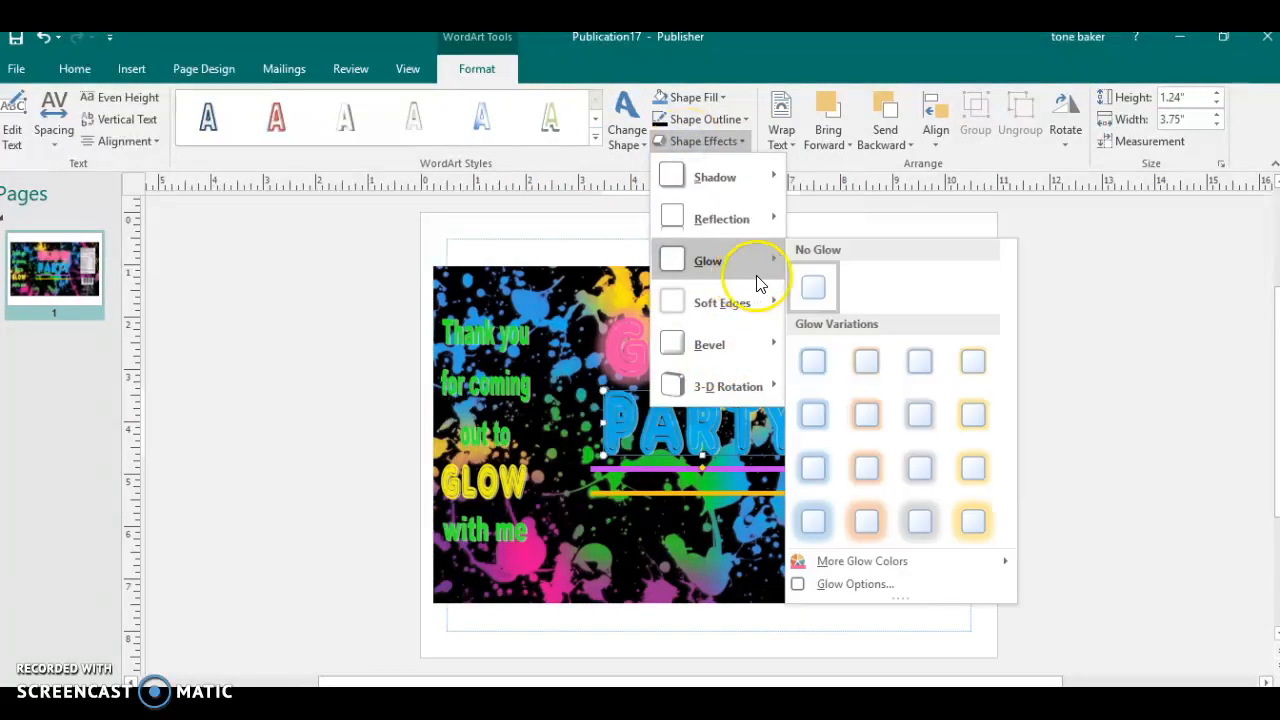
left_click(851, 582)
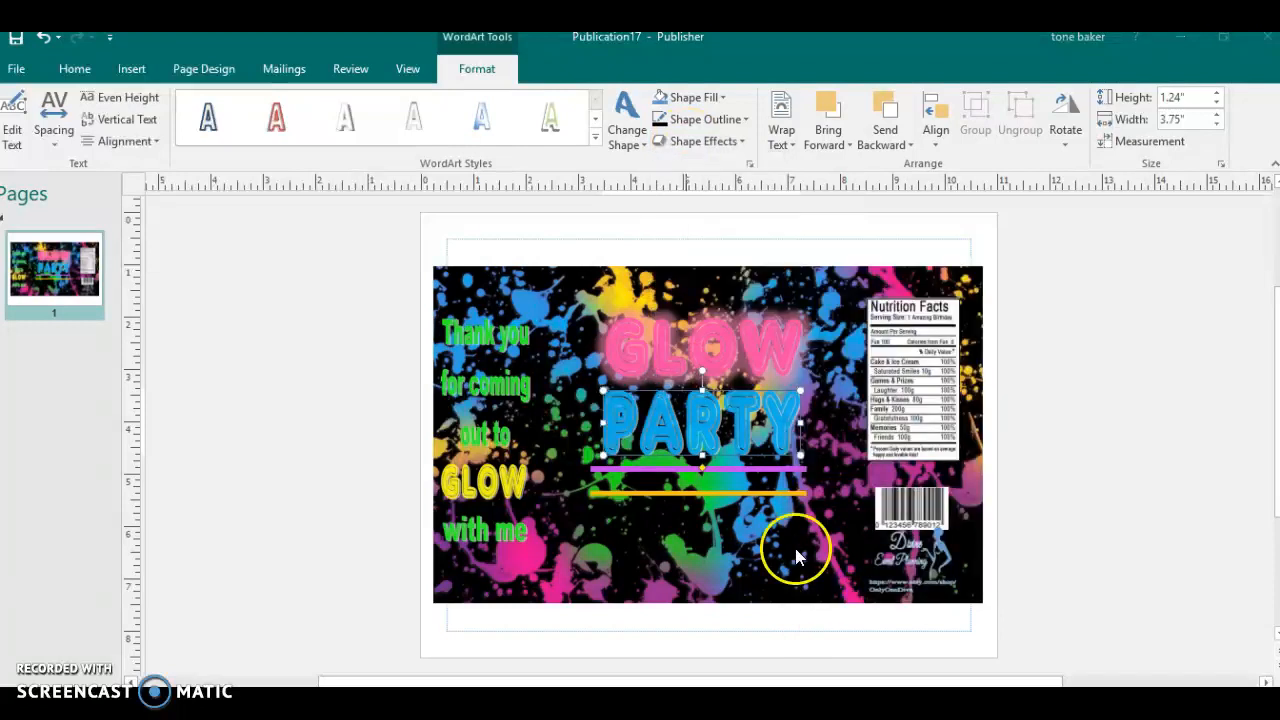
left_click(758, 366)
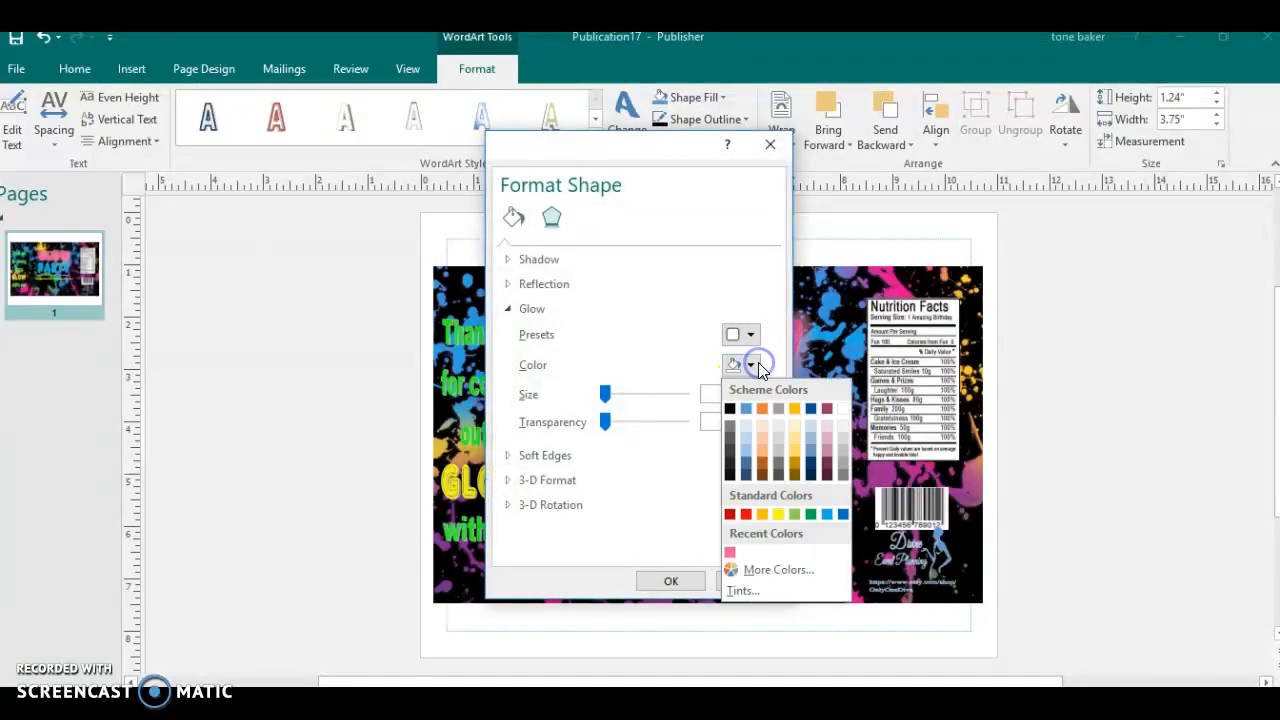
left_click(826, 518)
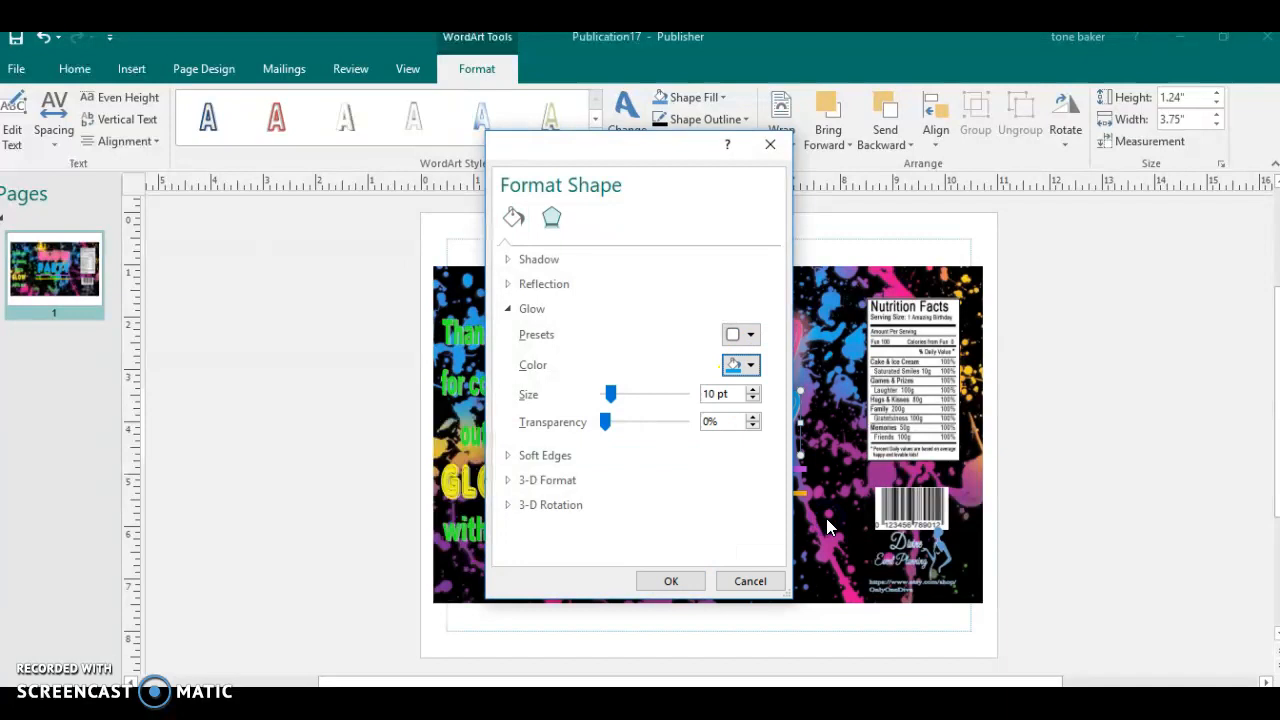
left_click(754, 389)
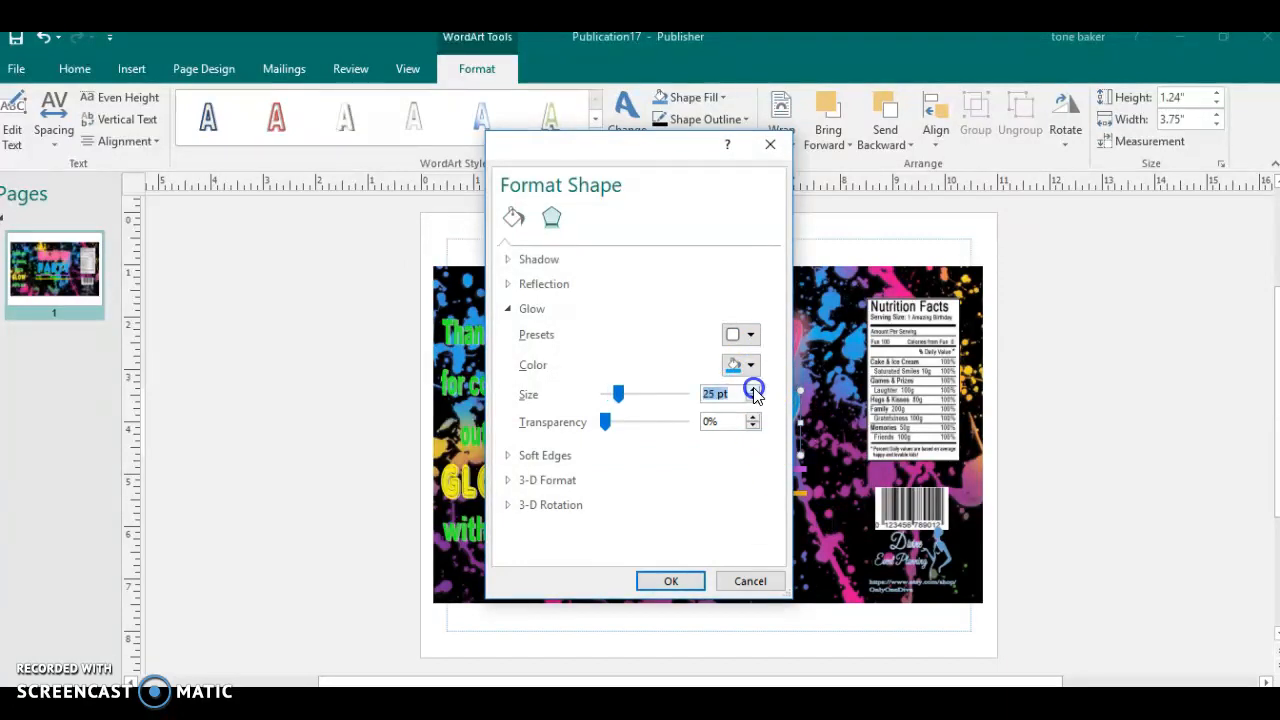
left_click(651, 580)
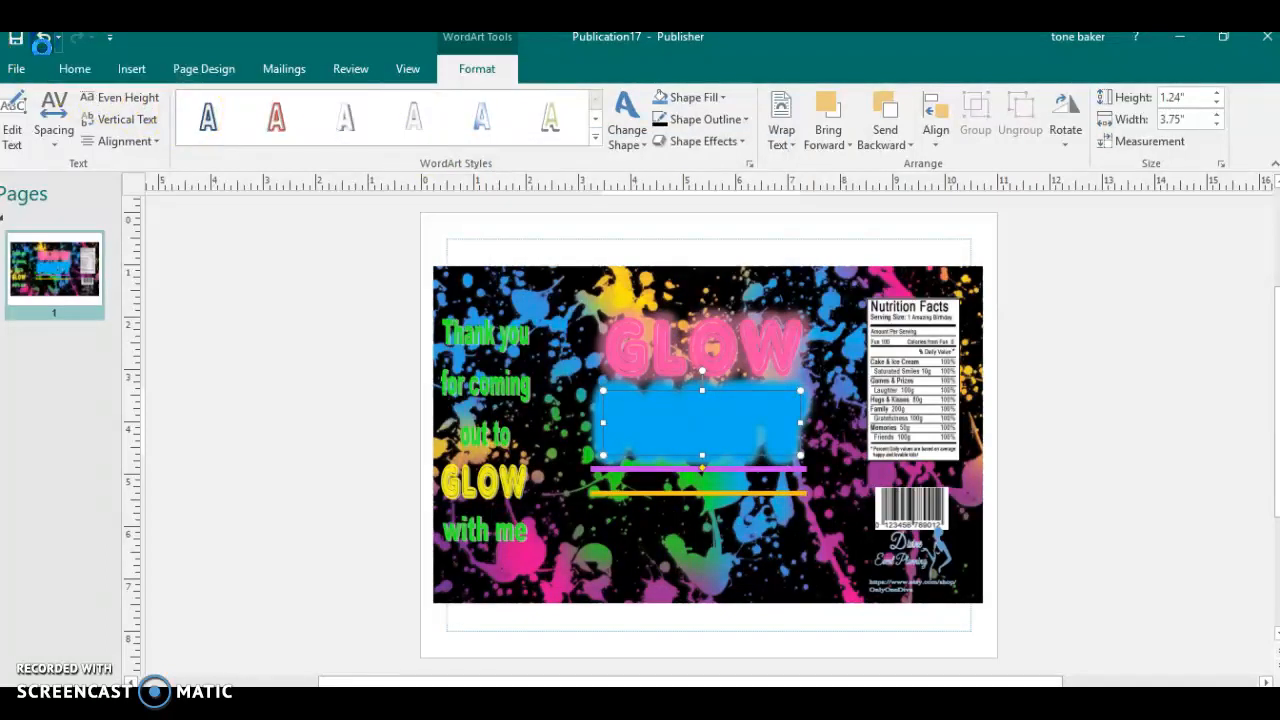
Undo the last glow on the PARTY heading and give it a light blue glow of 22 pt with 22% transparency
left_click(43, 40)
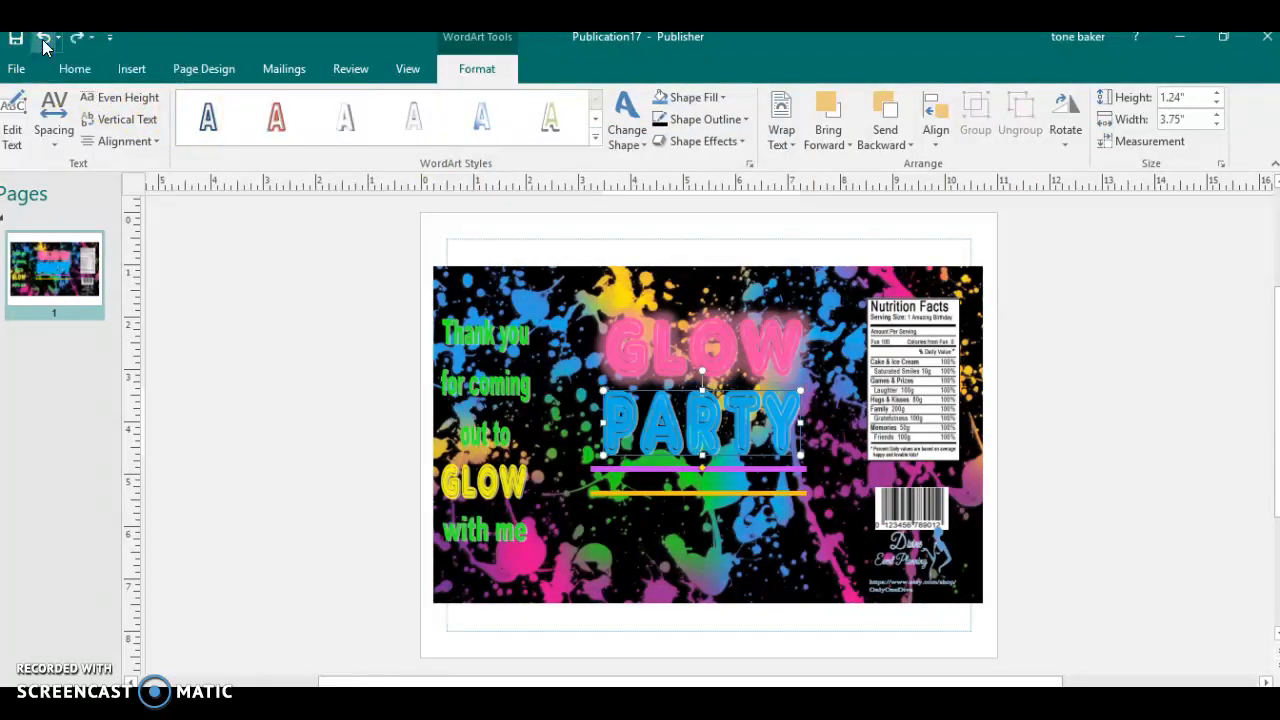
left_click(707, 143)
mouse_move(749, 263)
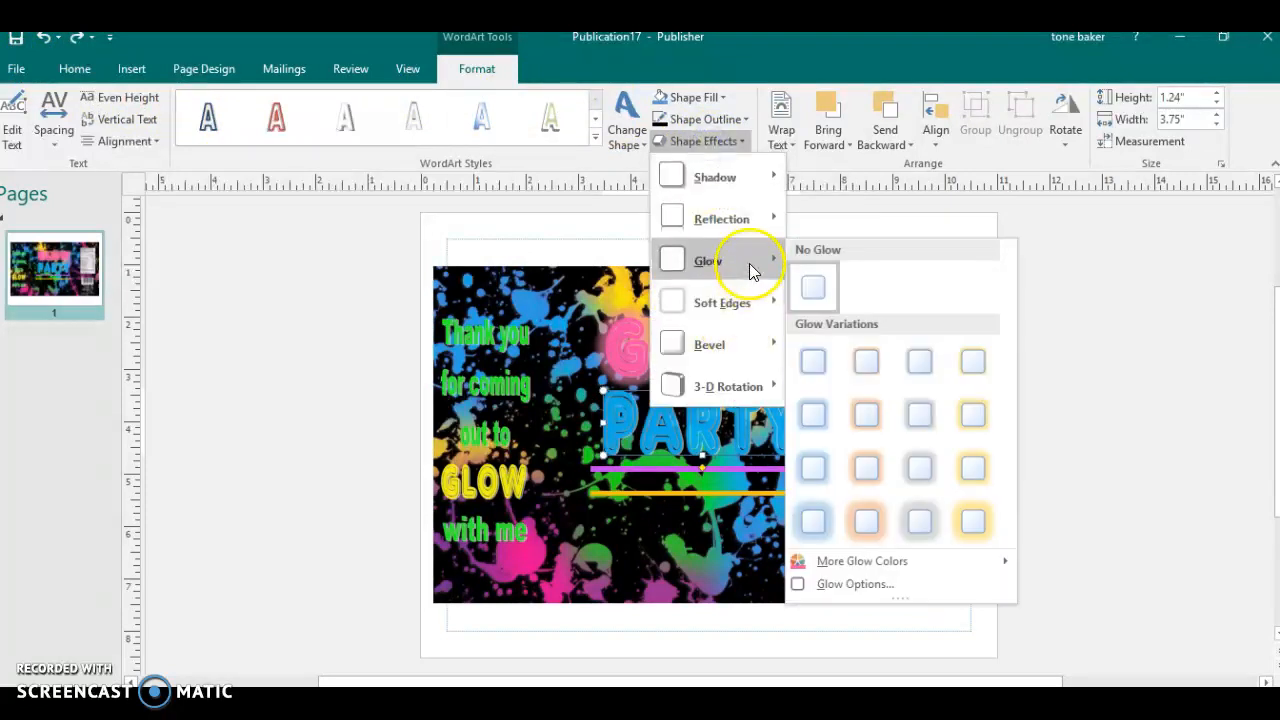
left_click(888, 587)
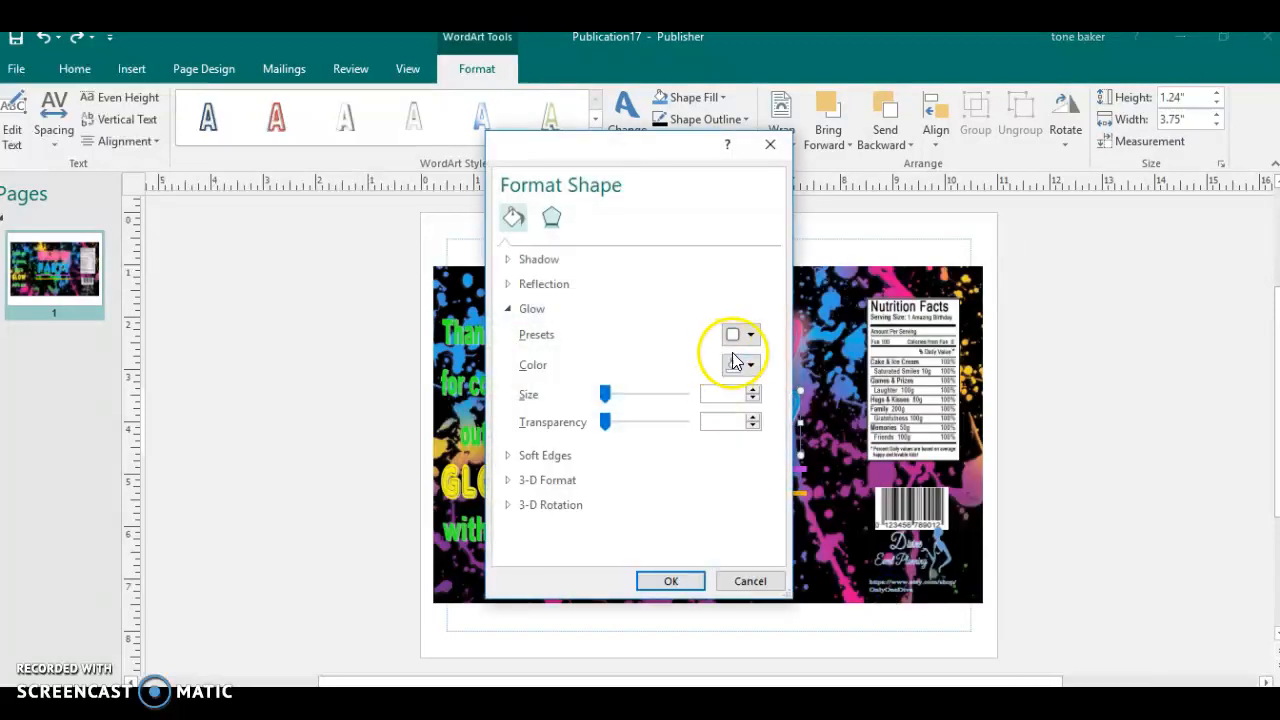
left_click(749, 365)
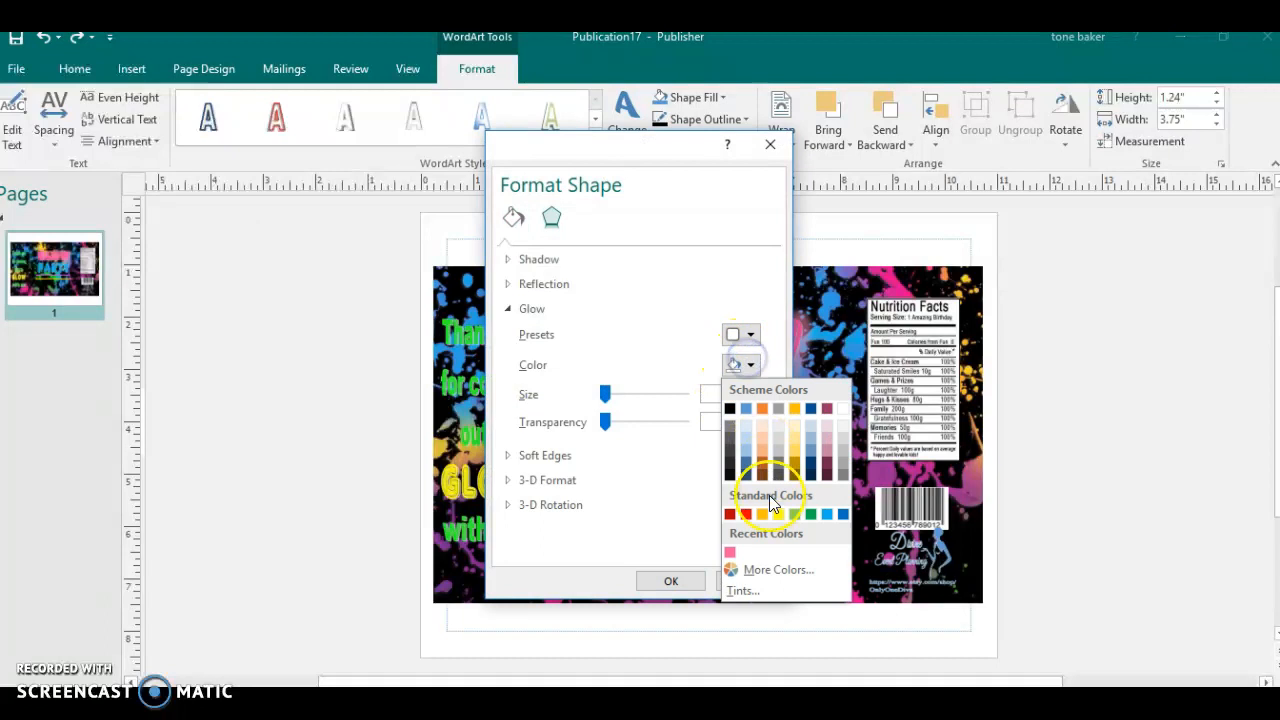
left_click(824, 513)
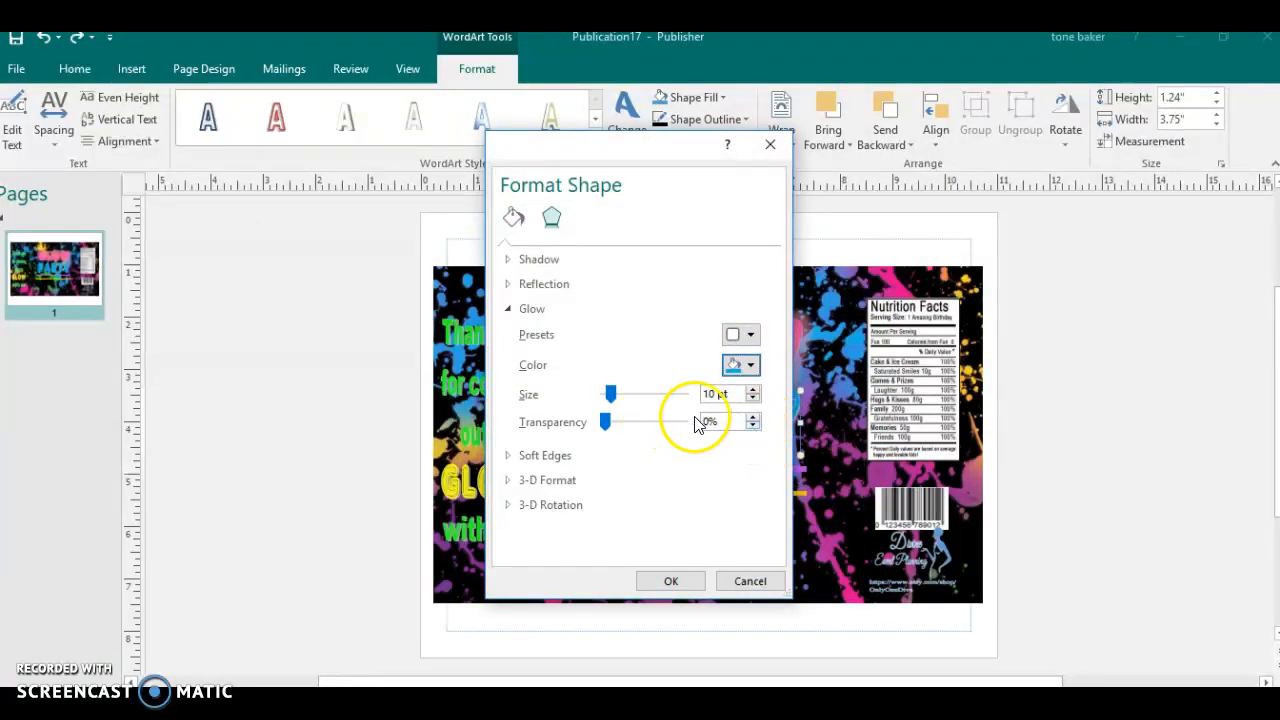
left_click(752, 417)
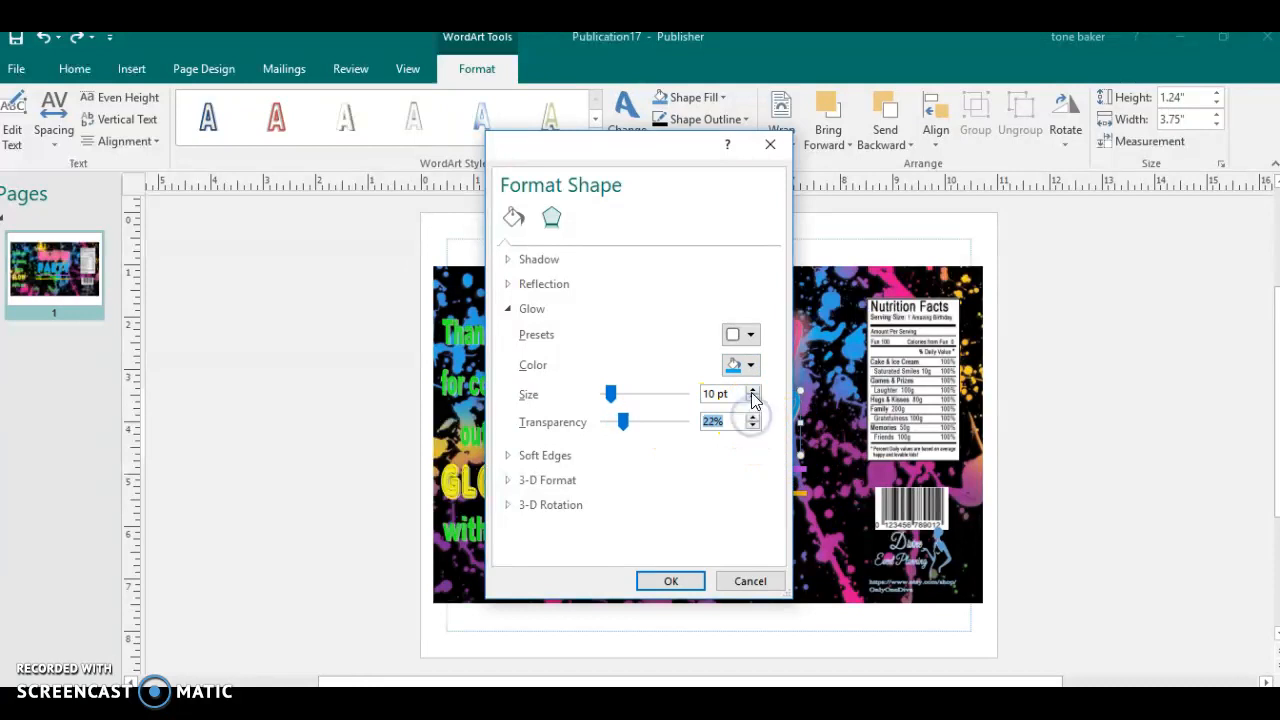
left_click(752, 389)
left_click(752, 390)
left_click(651, 580)
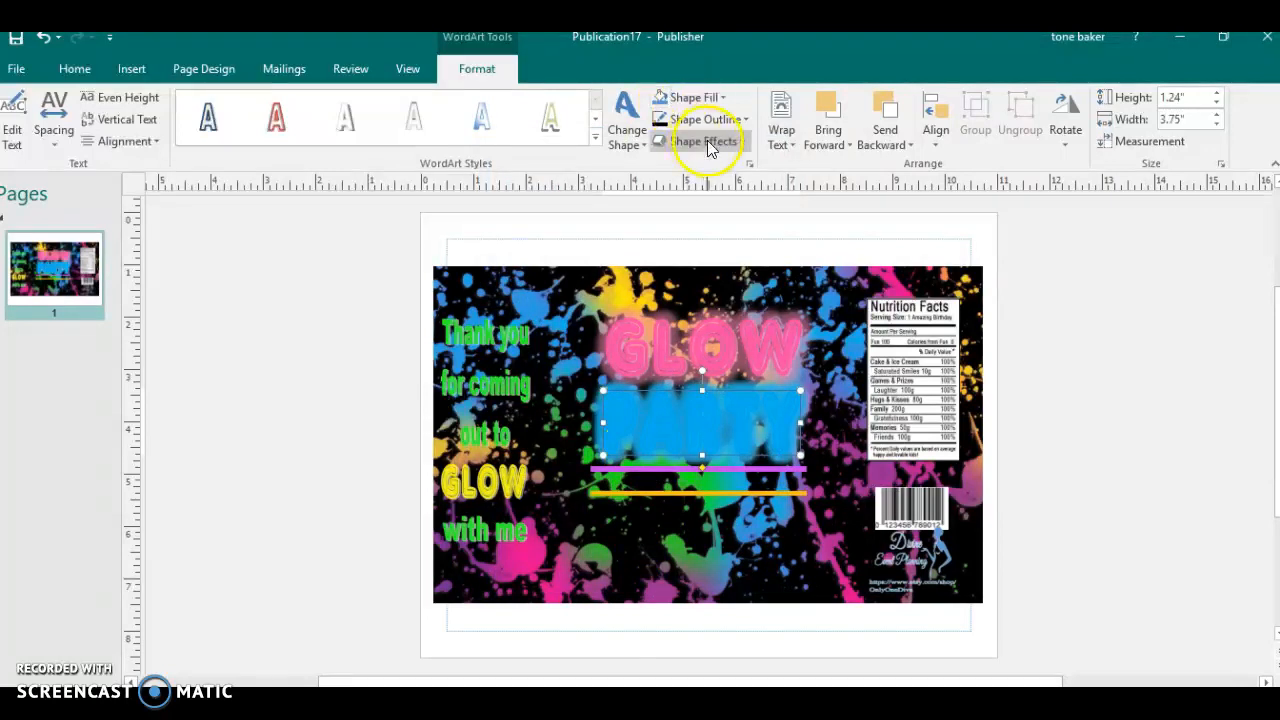
Check the glow size and transparency settings of the pink GLOW heading
left_click(710, 318)
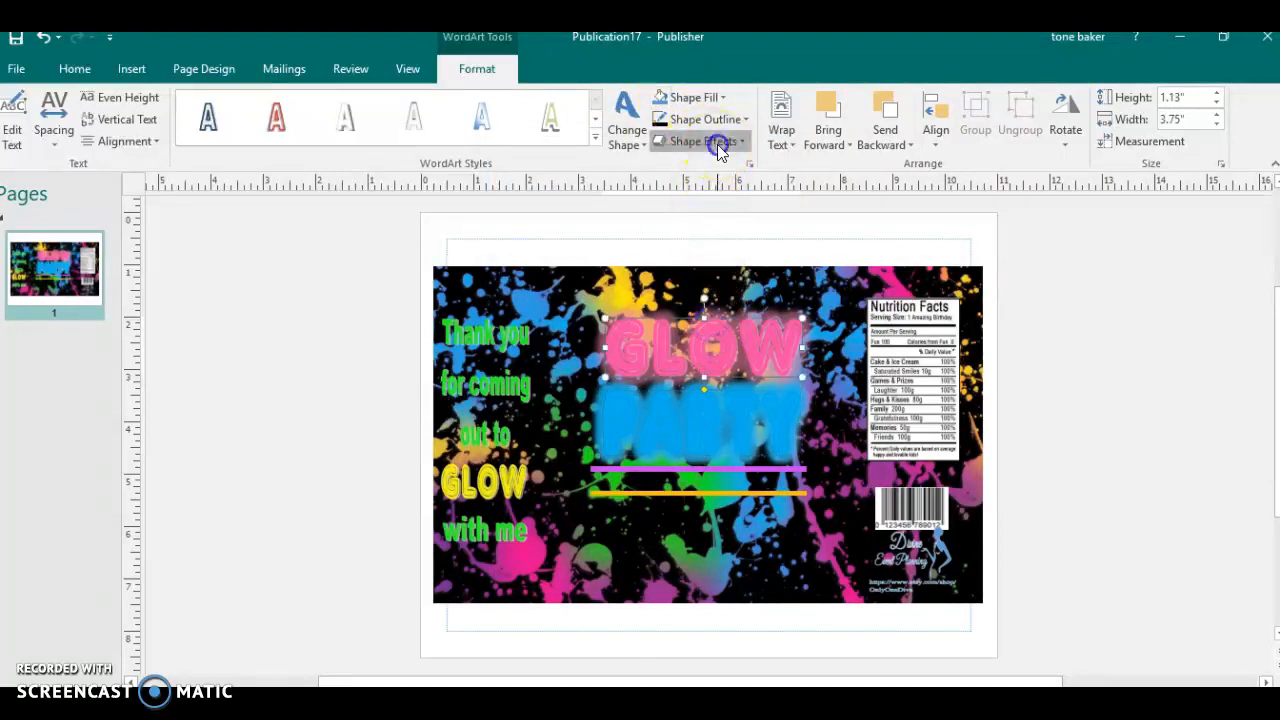
left_click(717, 143)
mouse_move(752, 254)
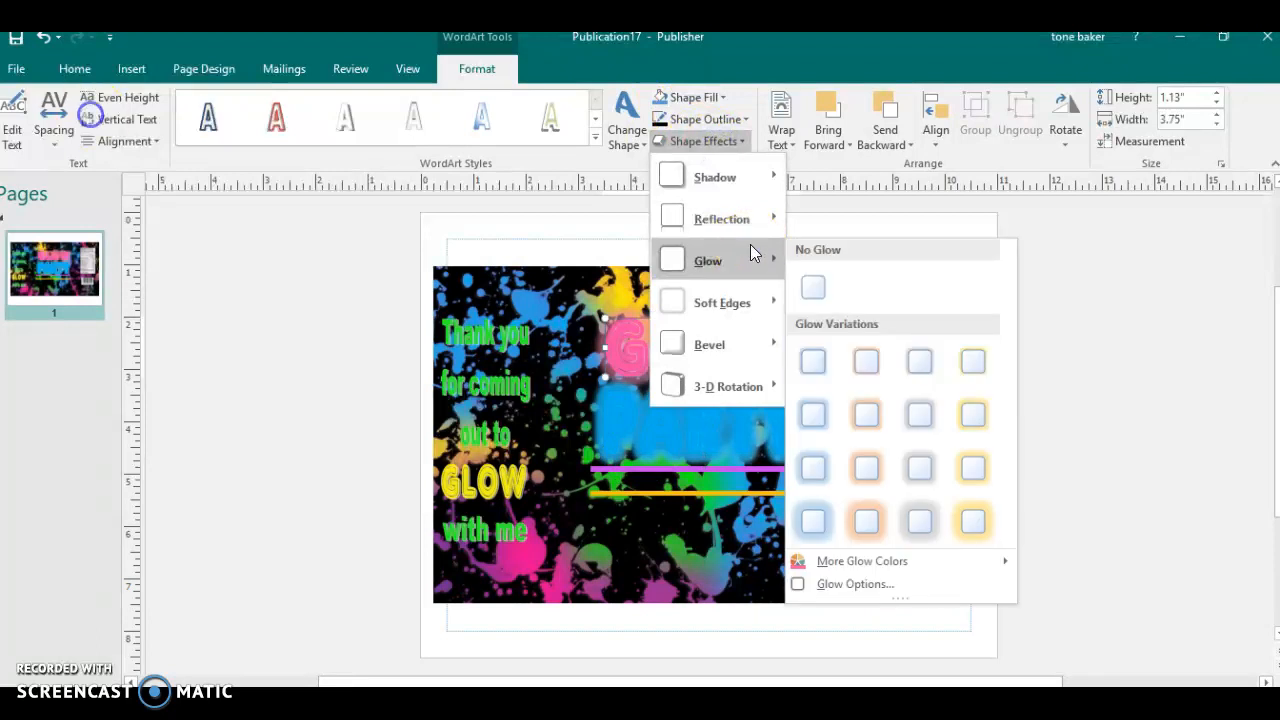
left_click(828, 582)
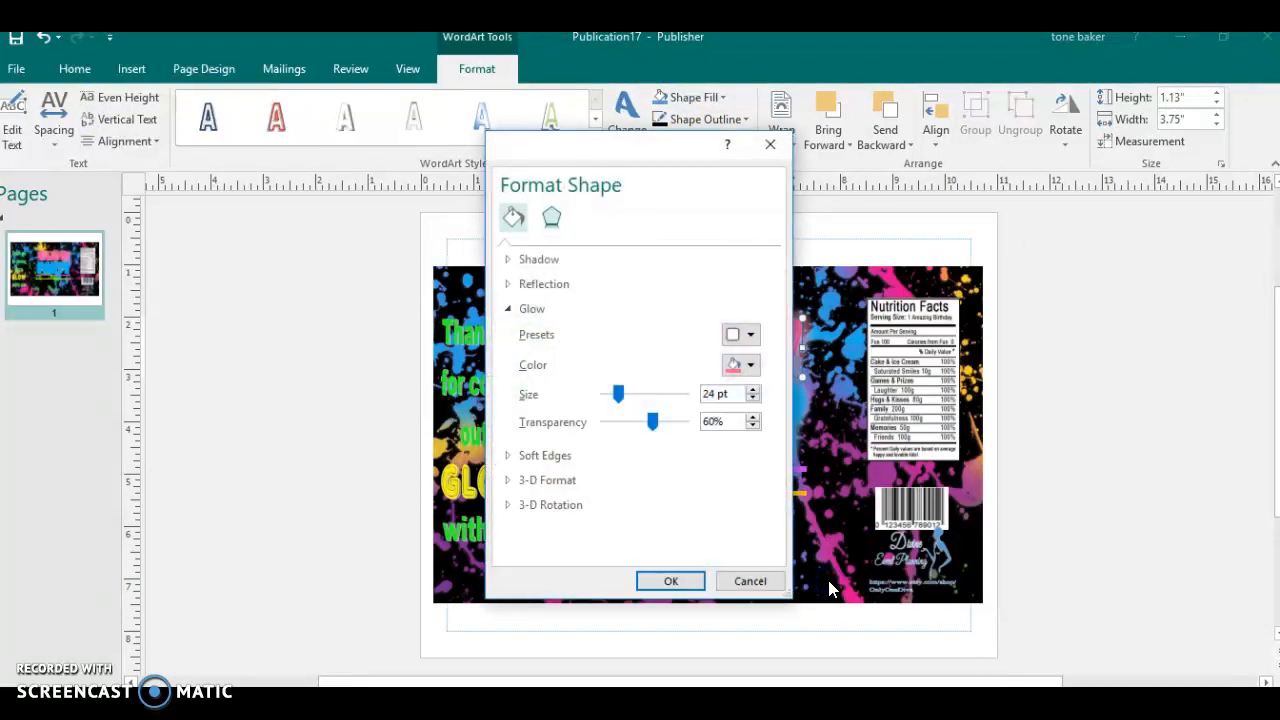
left_click(684, 588)
Raise the transparency of the PARTY heading's blue glow above 50% and slightly increase its size
left_click(666, 422)
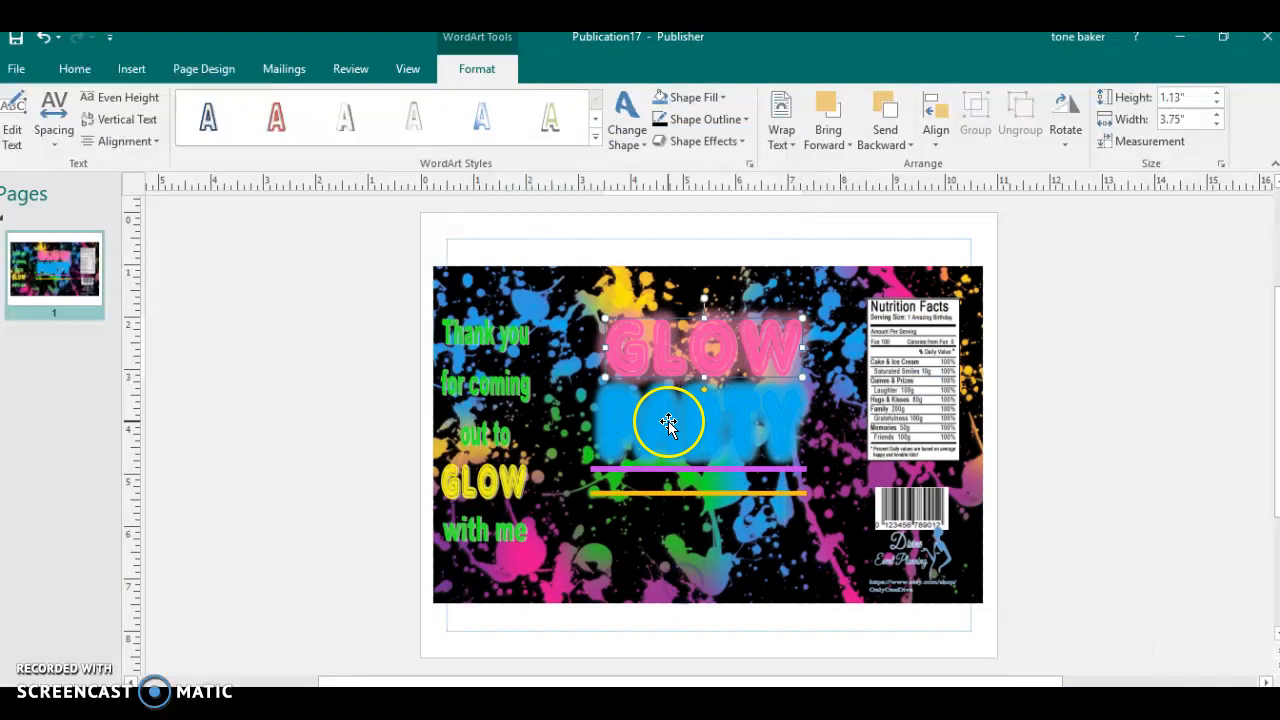
left_click(731, 139)
mouse_move(755, 270)
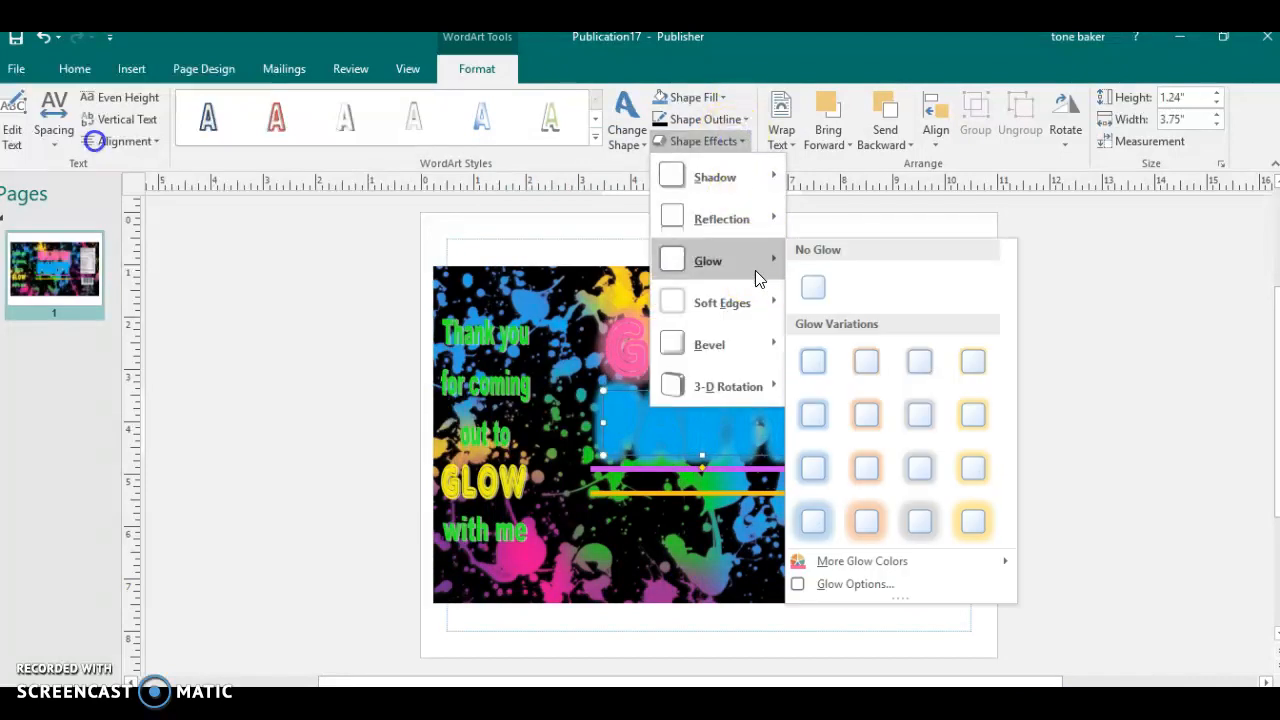
left_click(855, 584)
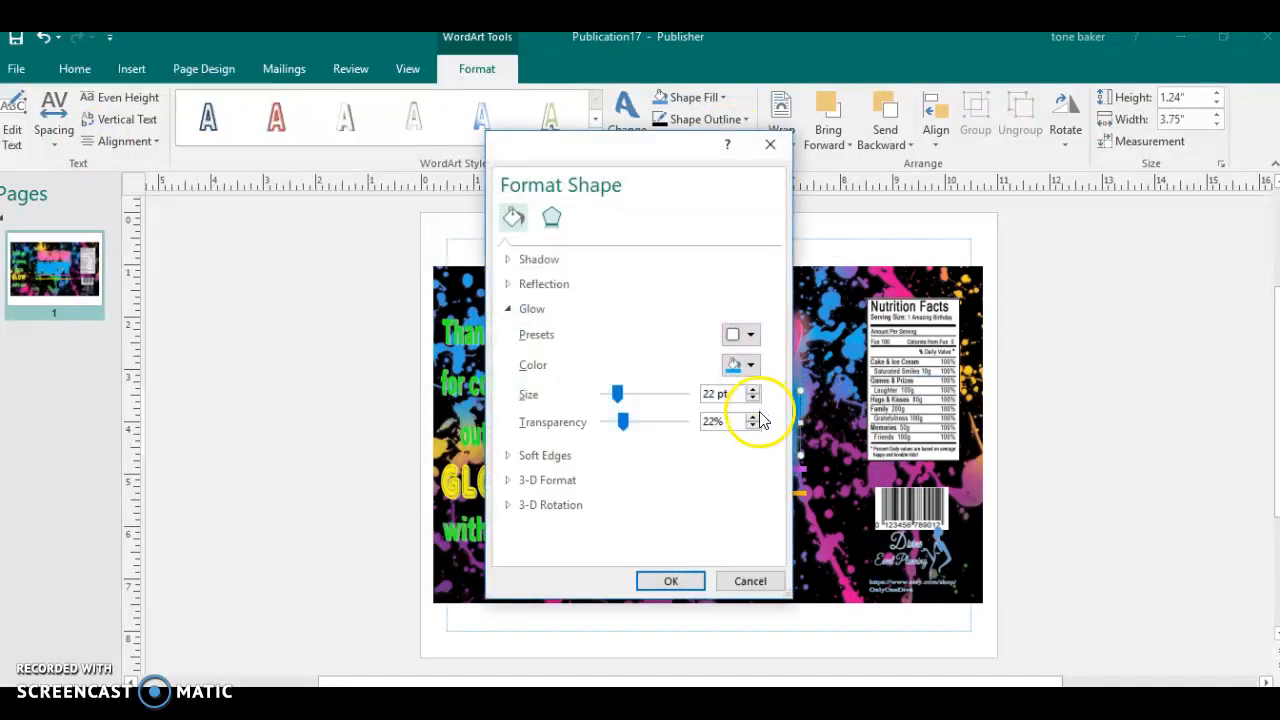
left_click(754, 416)
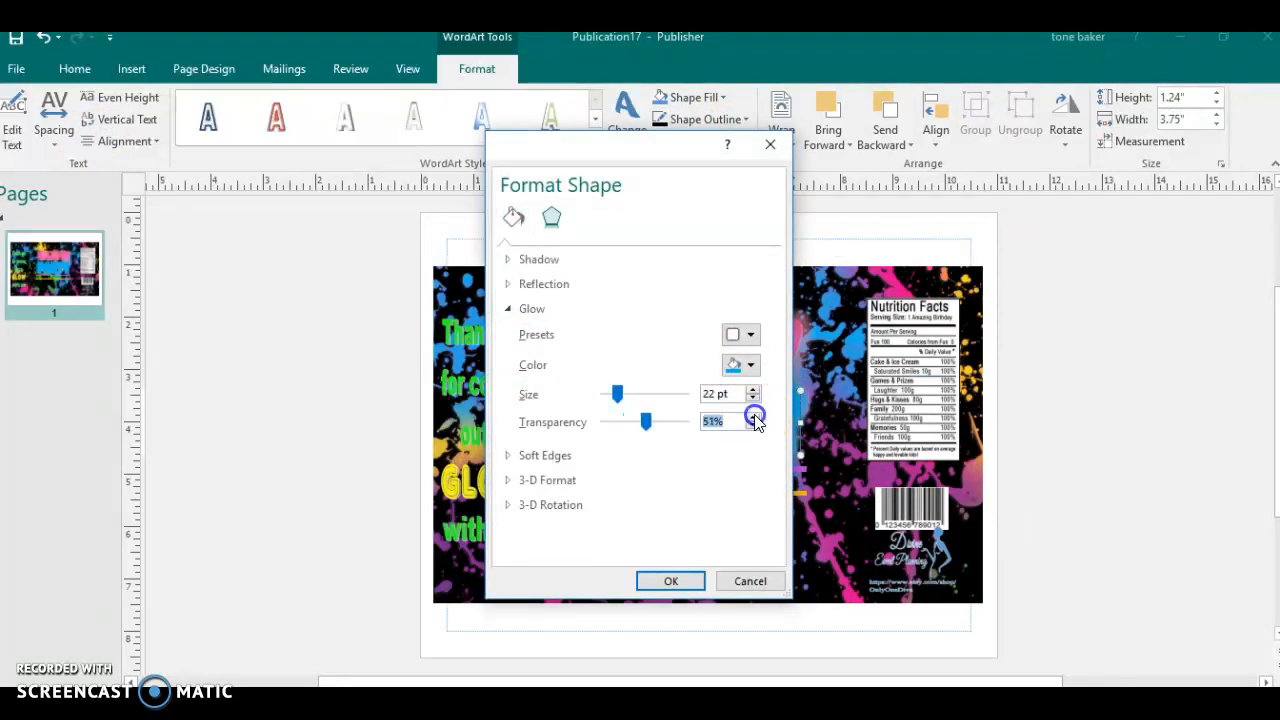
left_click(752, 390)
left_click(752, 390)
left_click(752, 390)
left_click(671, 581)
left_click(286, 557)
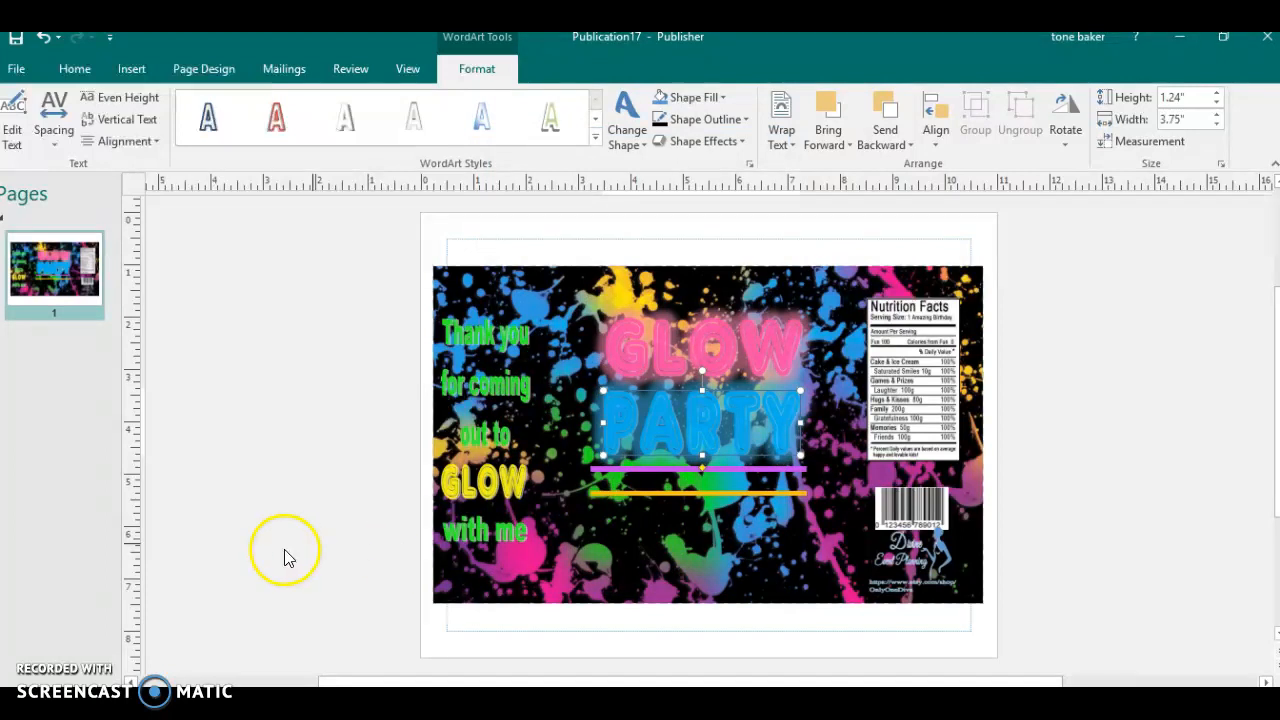
Add a glow to the purple line below PARTY, picking a matching light purple from the standard color palette
left_click(594, 470)
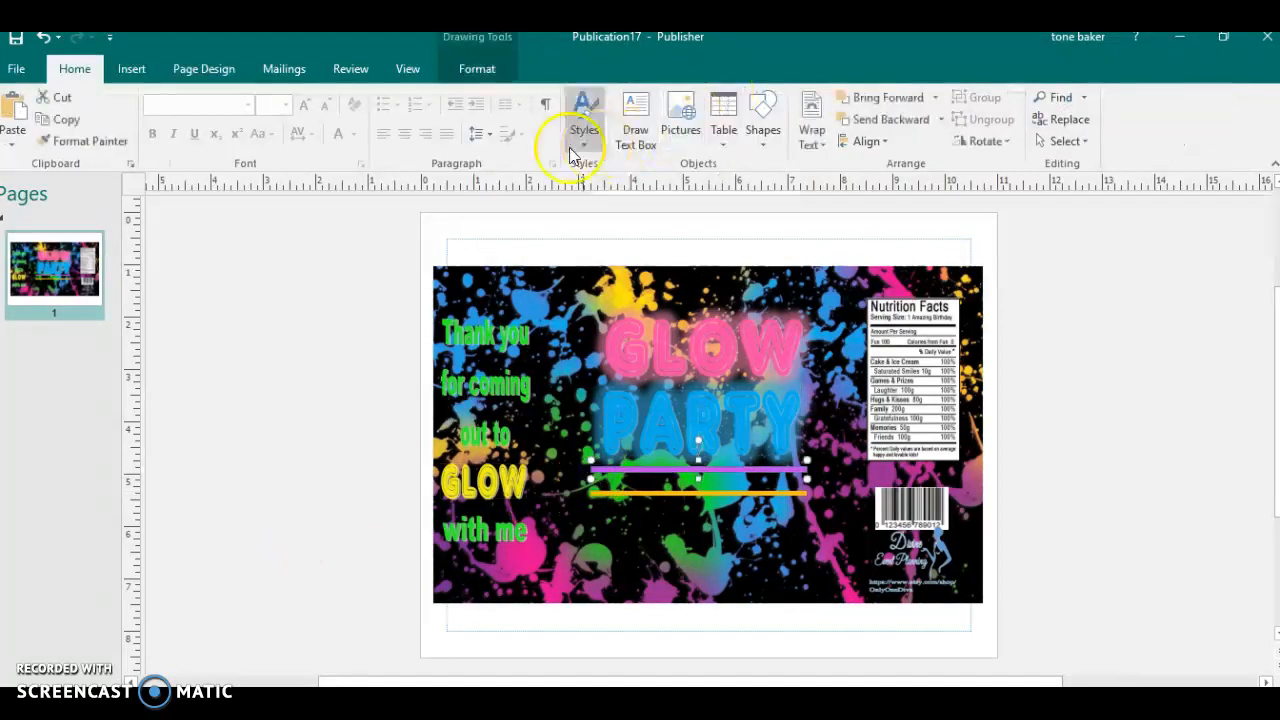
left_click(482, 69)
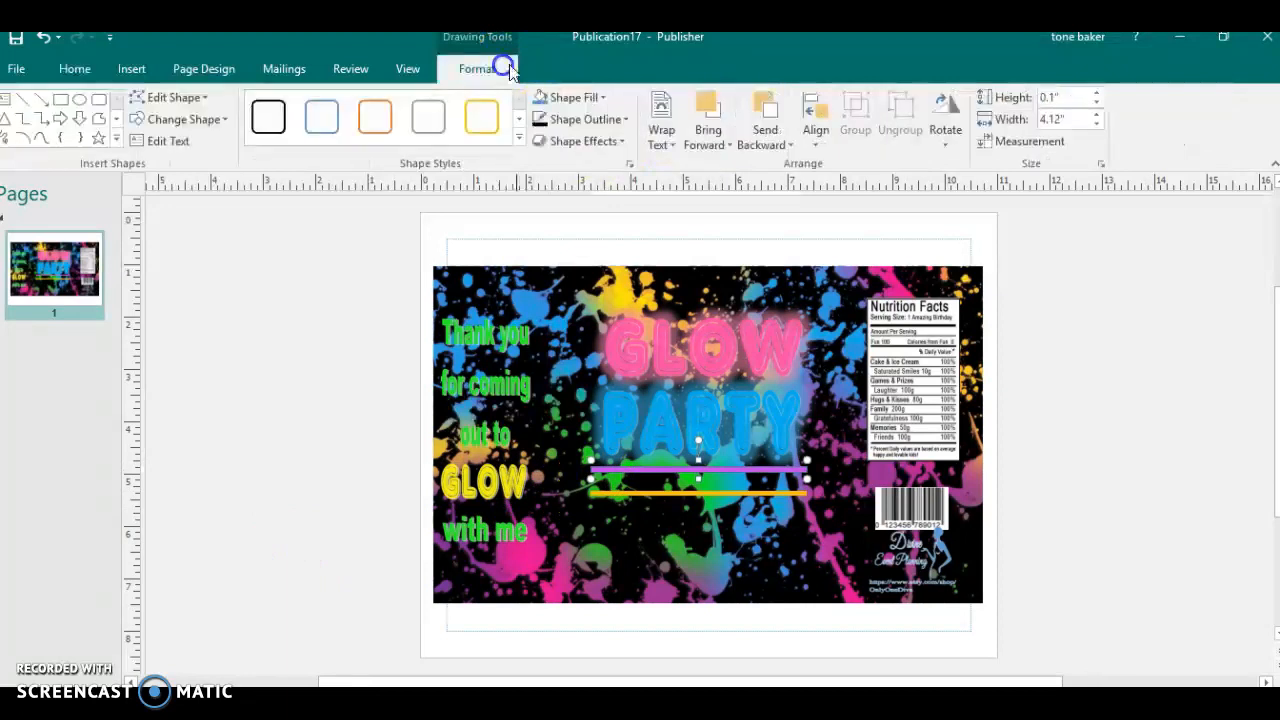
left_click(617, 143)
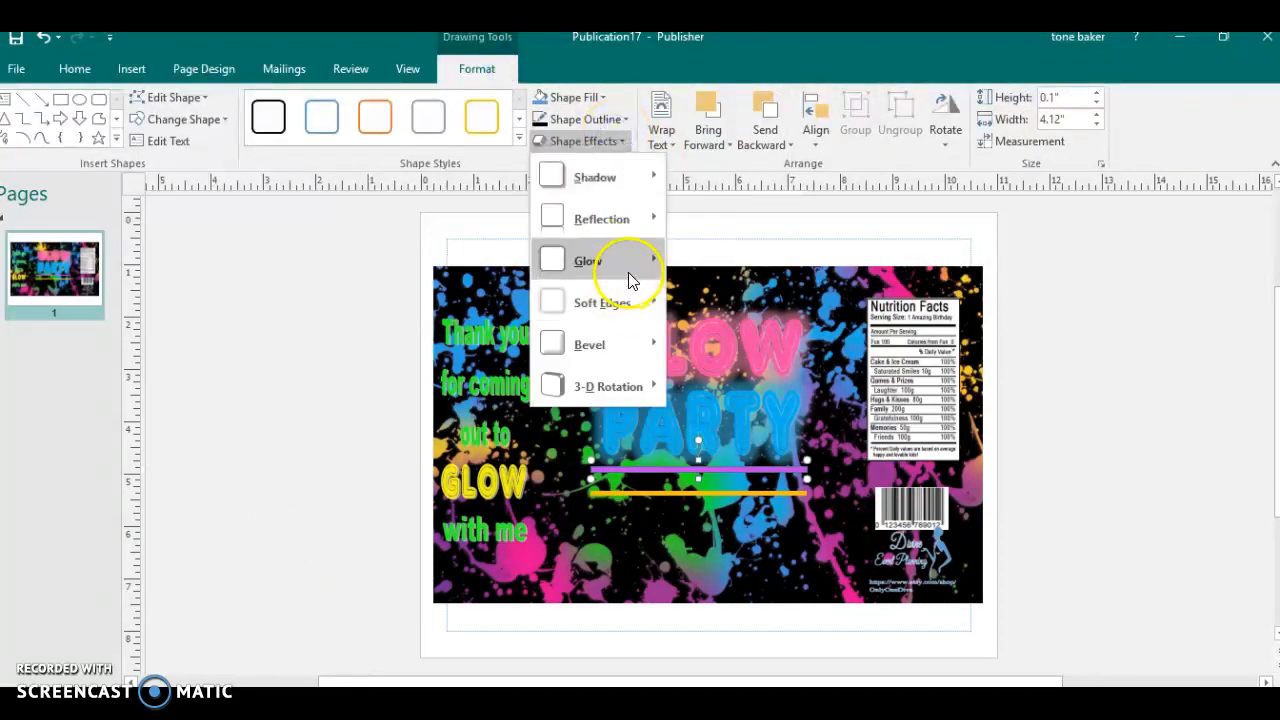
mouse_move(632, 263)
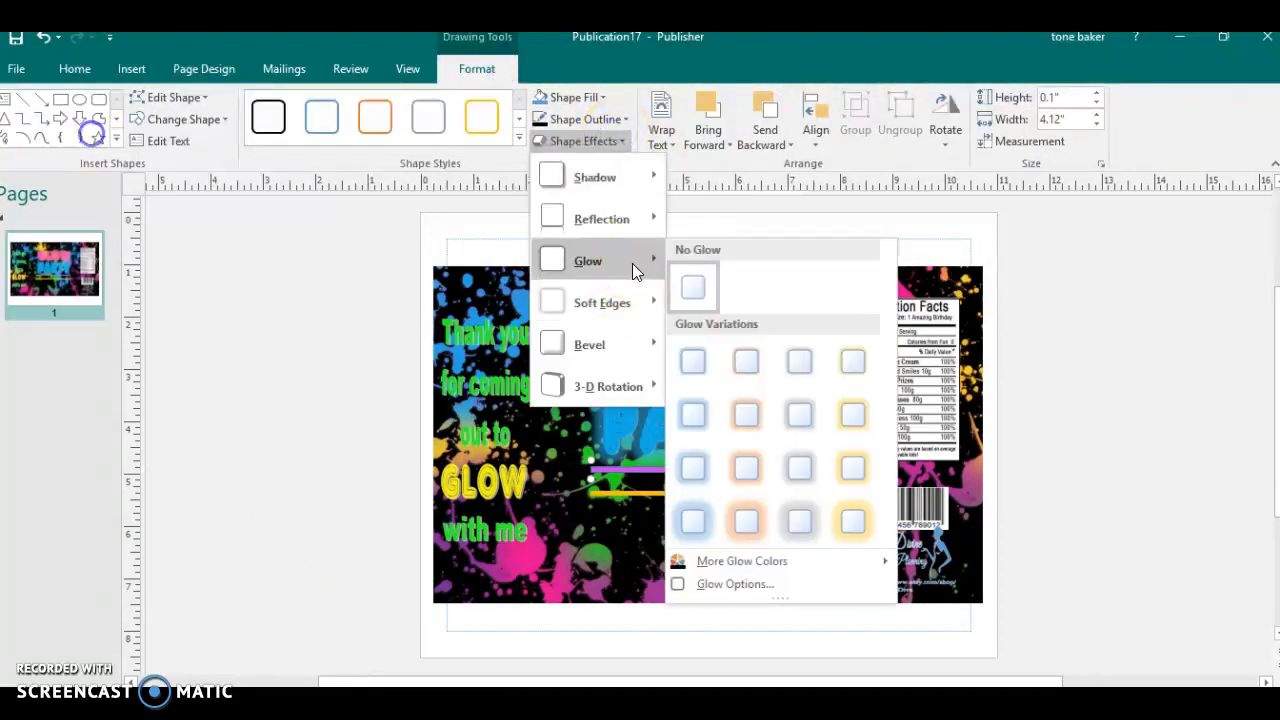
left_click(775, 584)
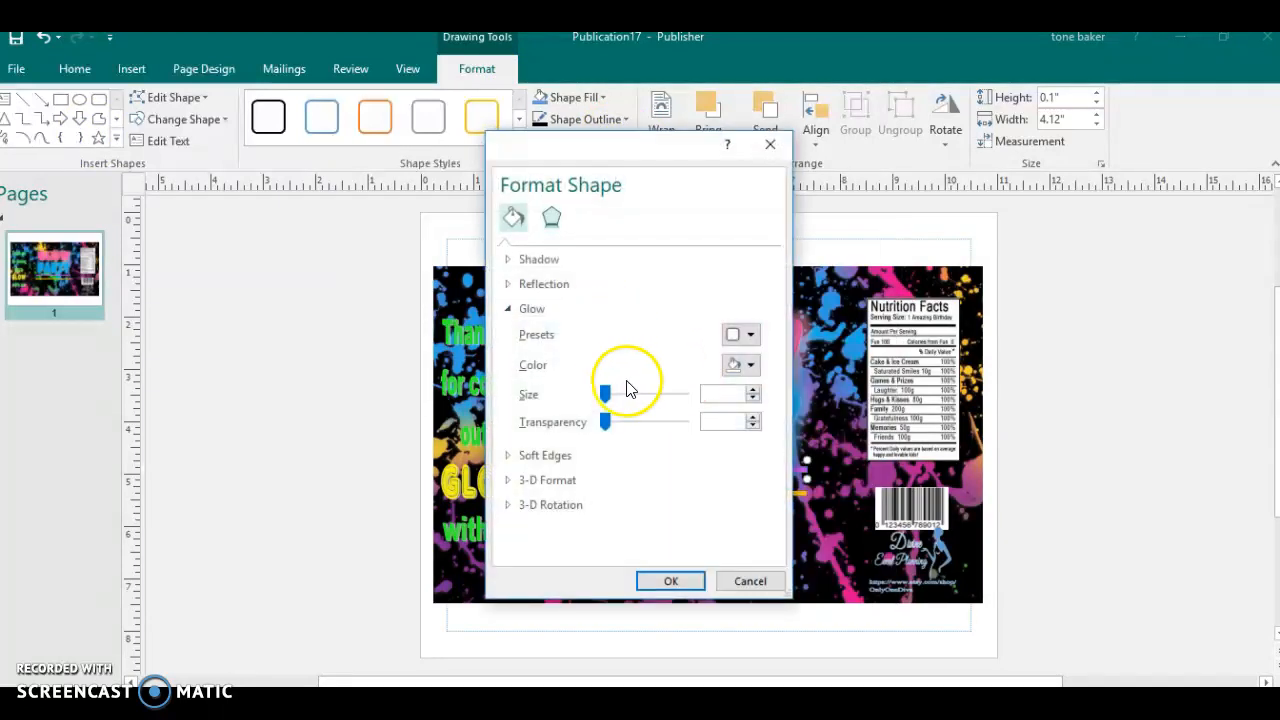
left_click(731, 366)
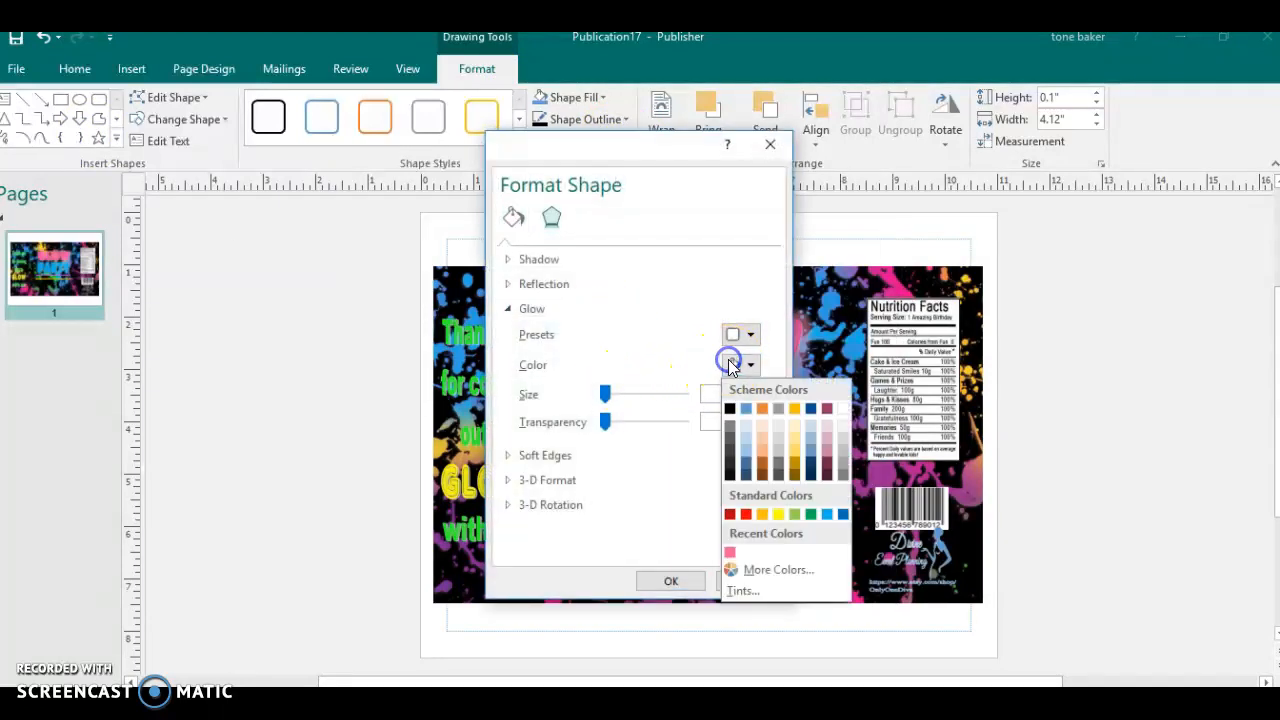
left_click(768, 572)
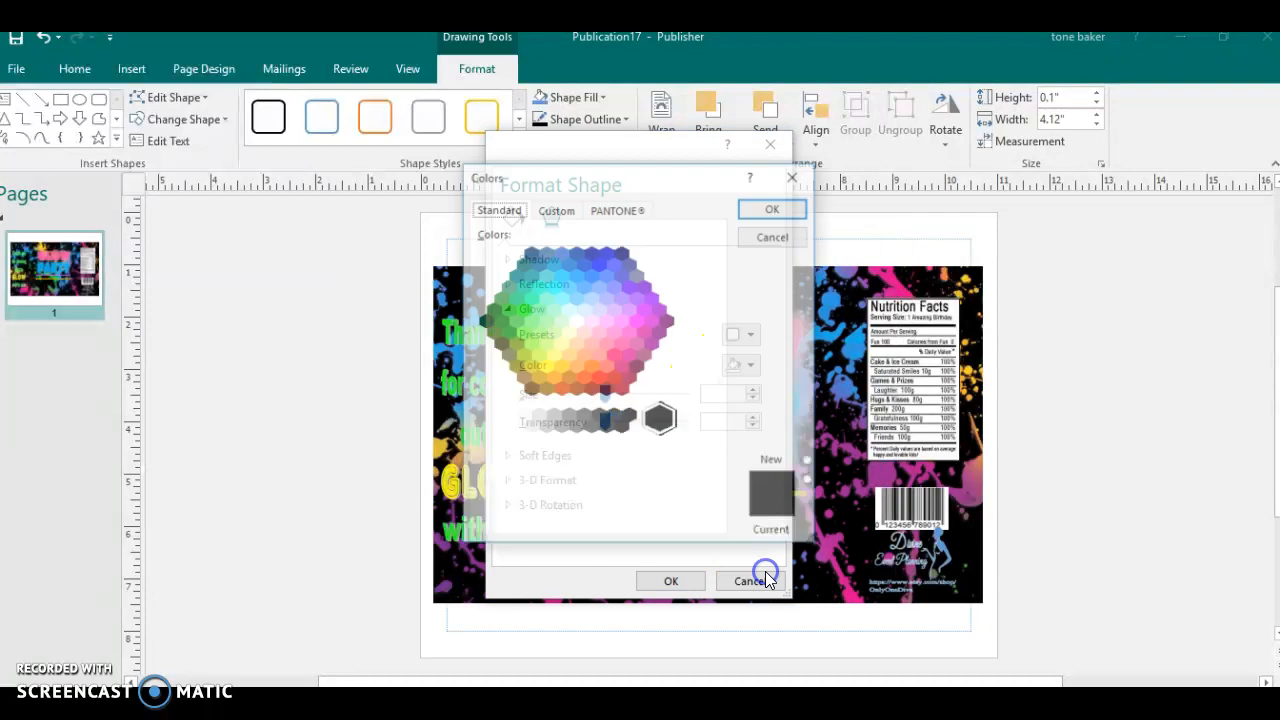
left_click(651, 331)
left_click(774, 207)
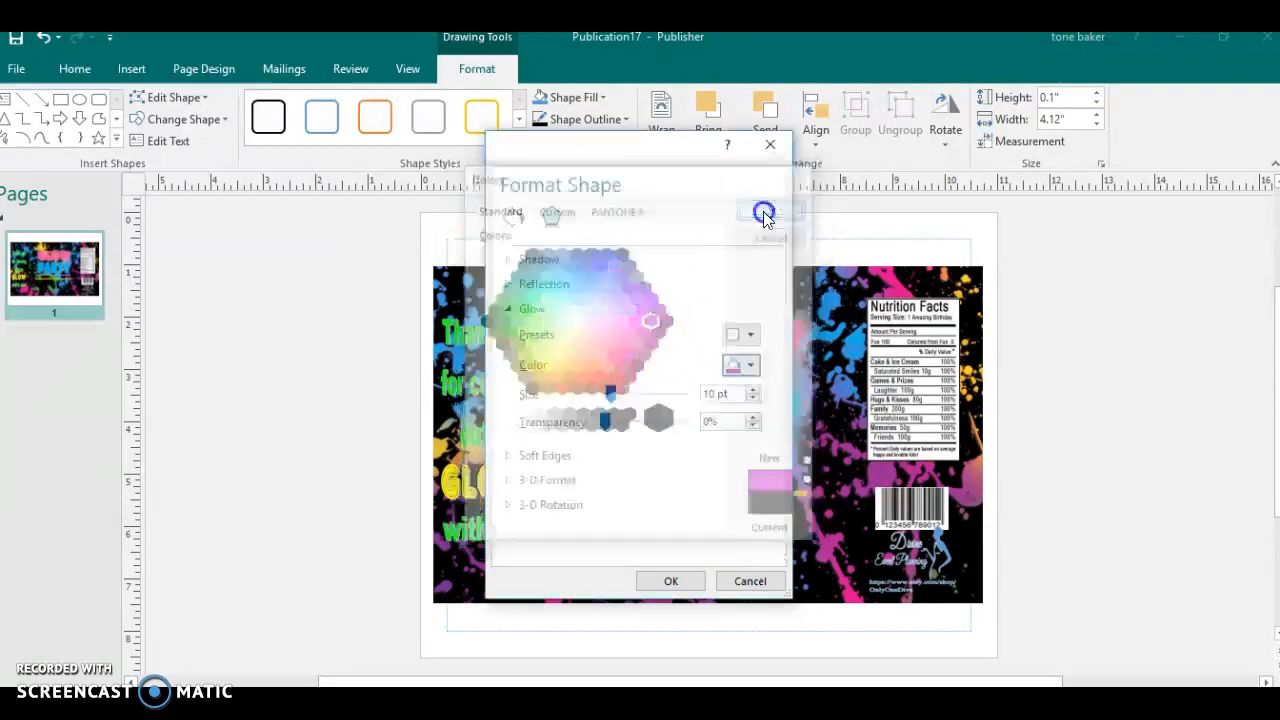
Set the purple line's glow transparency to 60% and increase the glow size above 10 pt
left_click(756, 417)
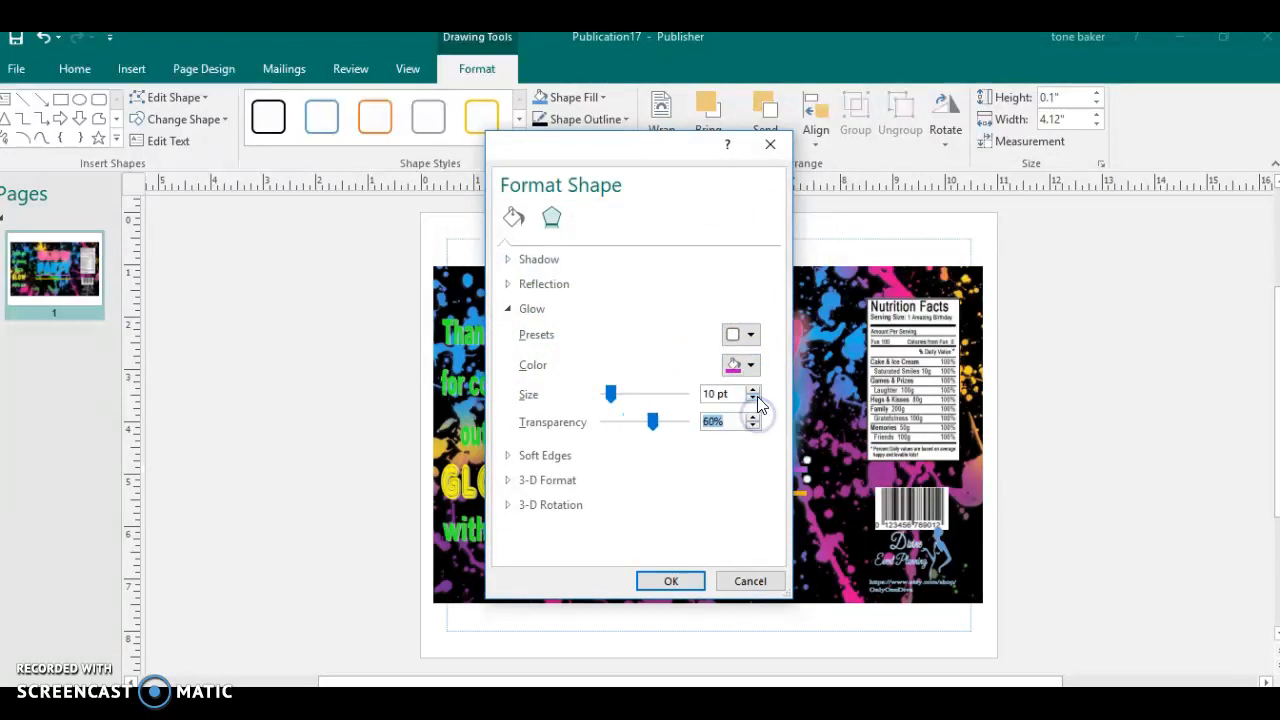
left_click(756, 389)
left_click(645, 587)
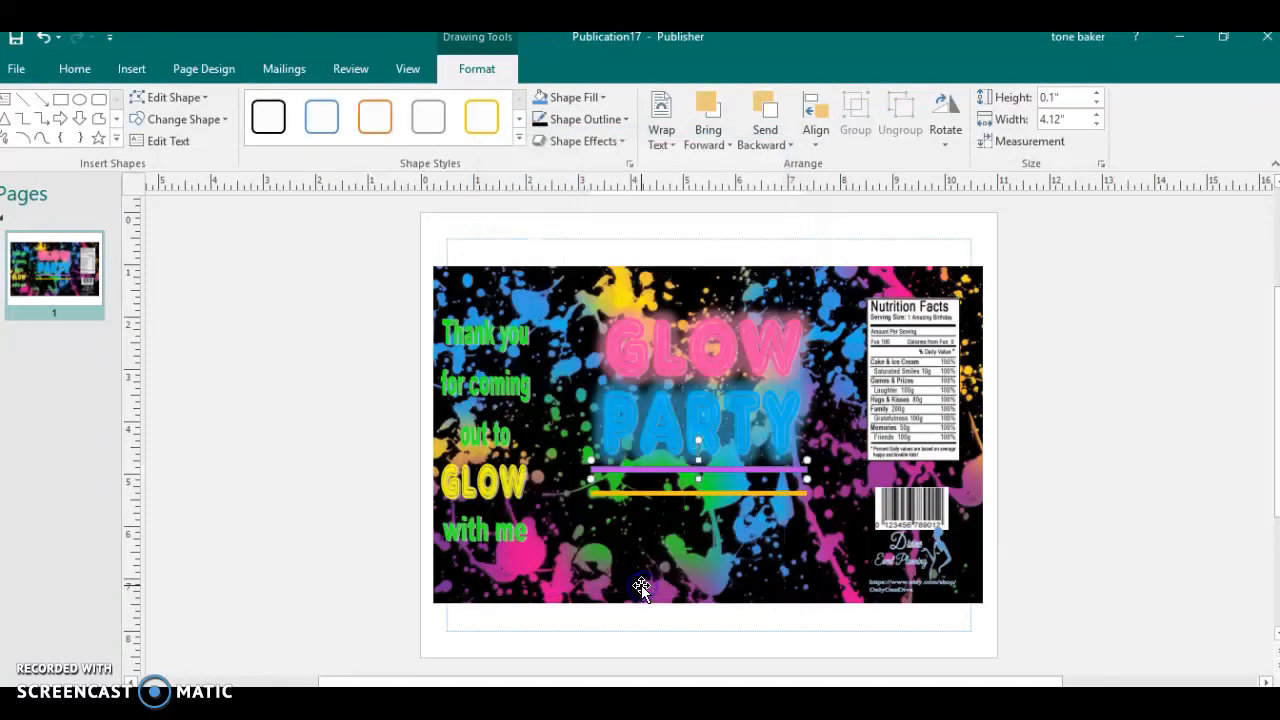
left_click(357, 523)
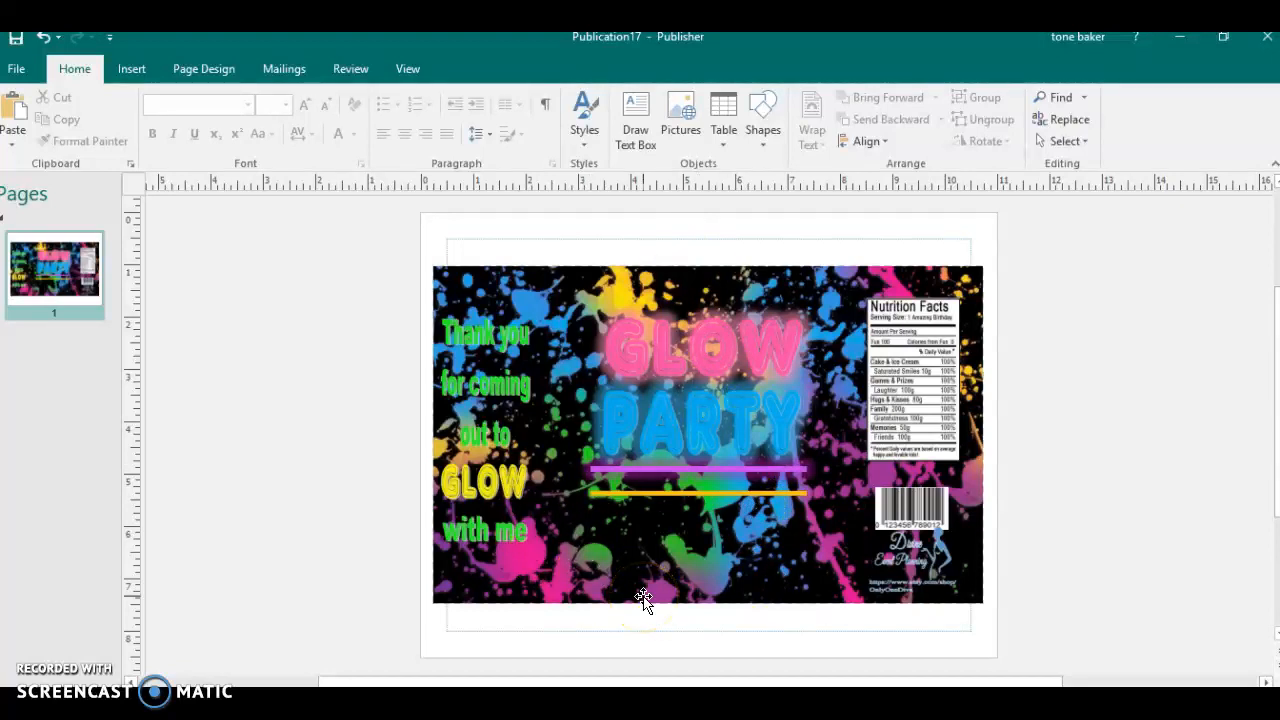
Look over the bevel variations available for the green "Thank you for coming out to" text
left_click(490, 383)
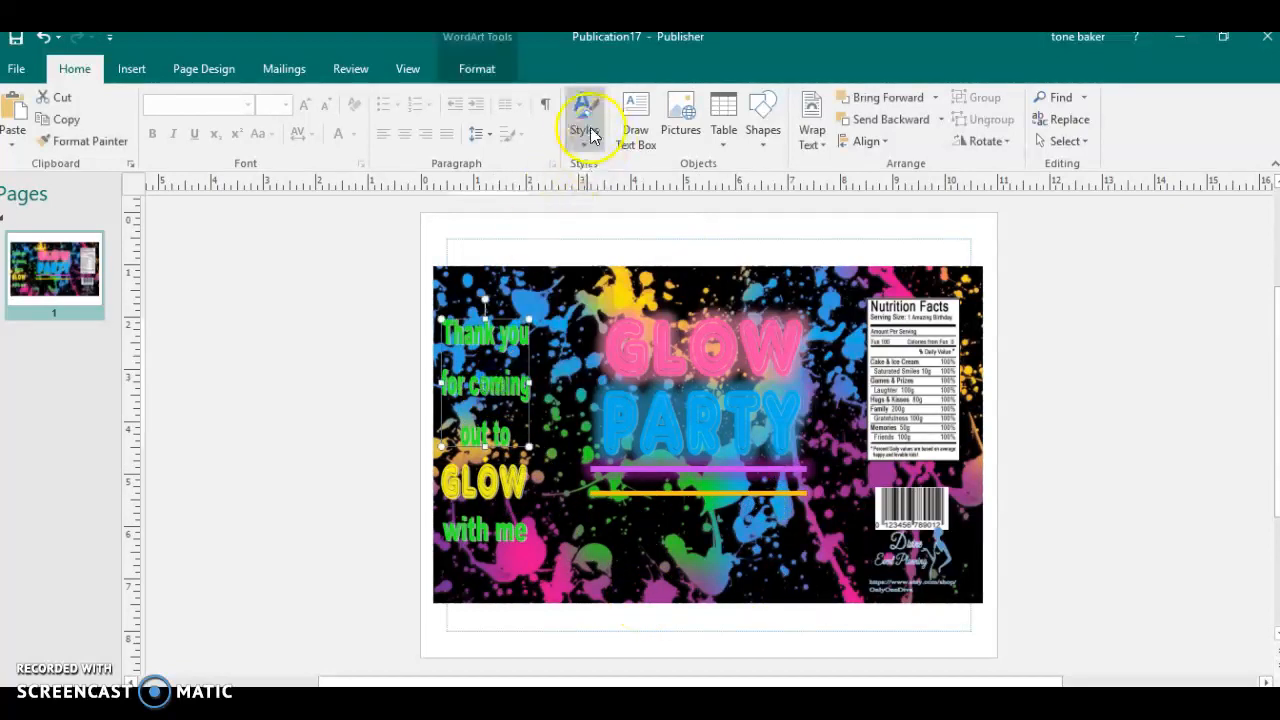
left_click(489, 72)
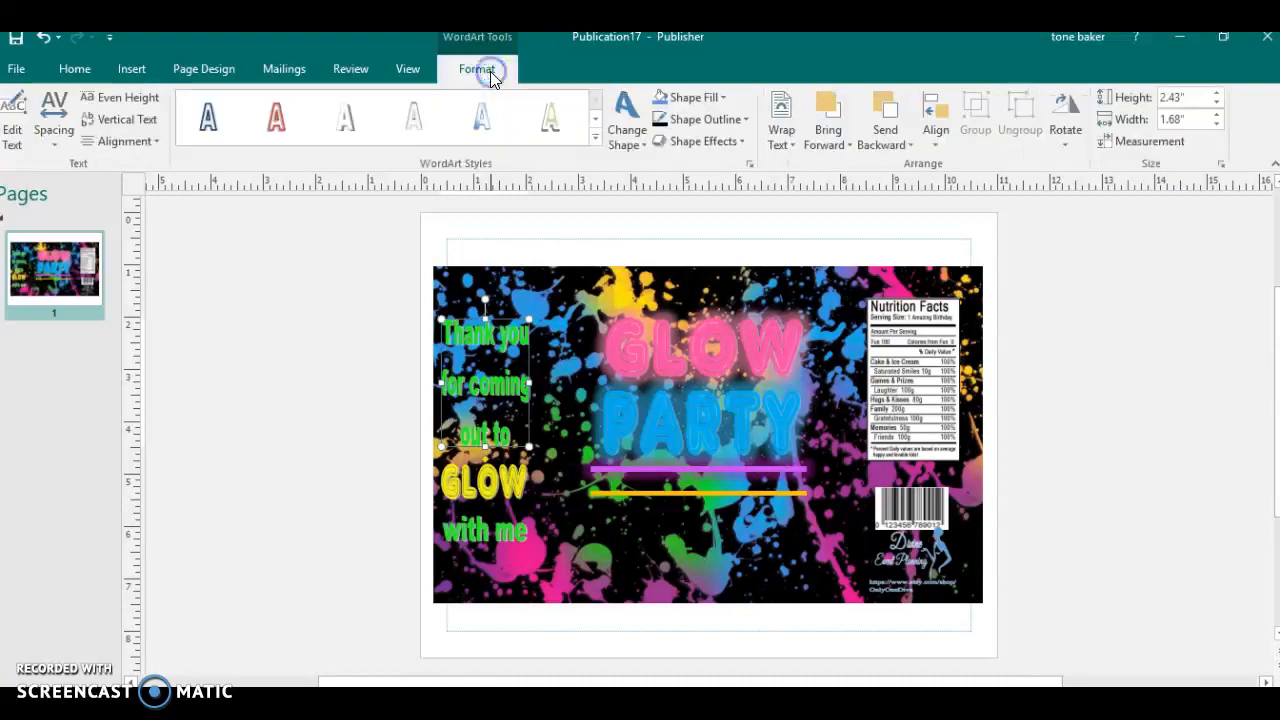
left_click(696, 144)
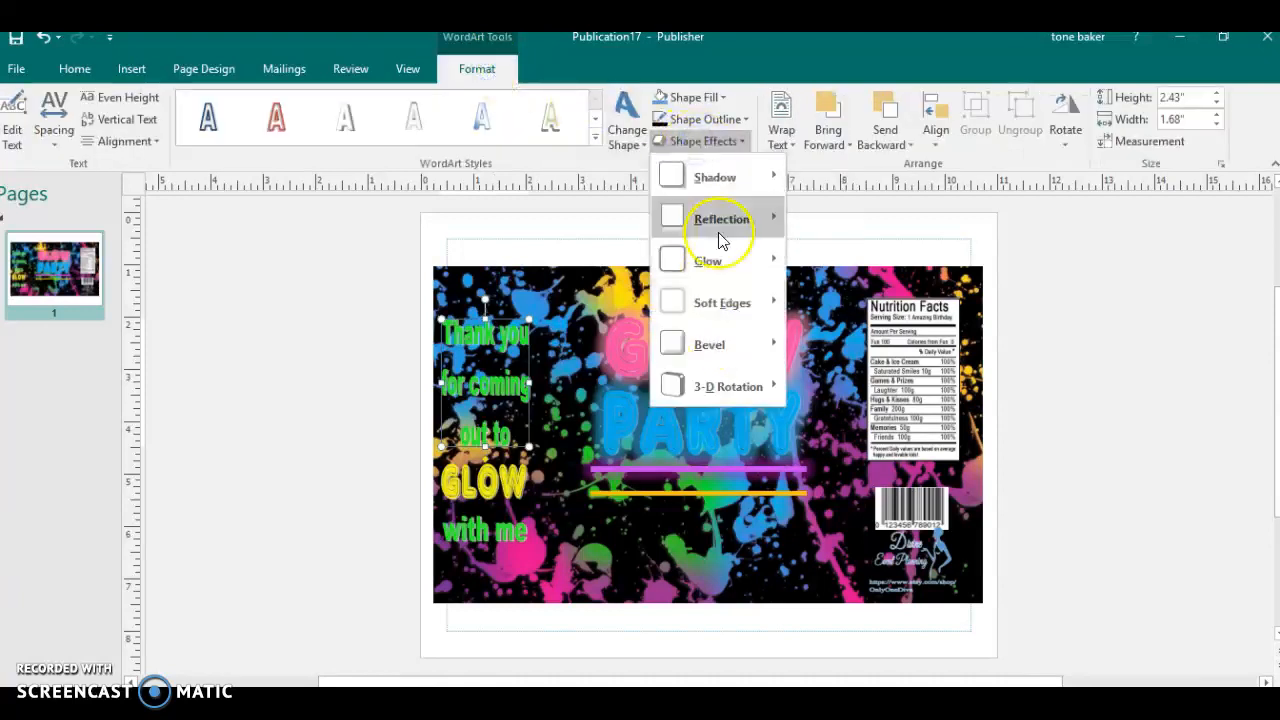
mouse_move(723, 344)
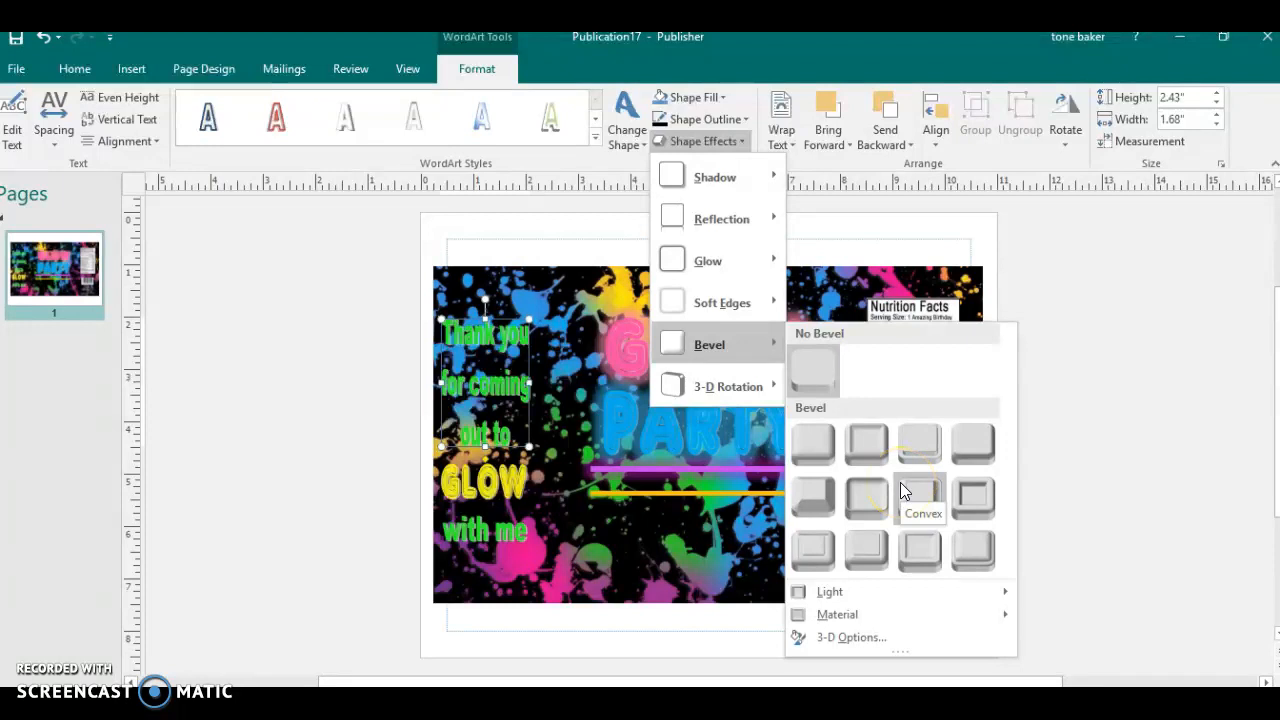
left_click(274, 482)
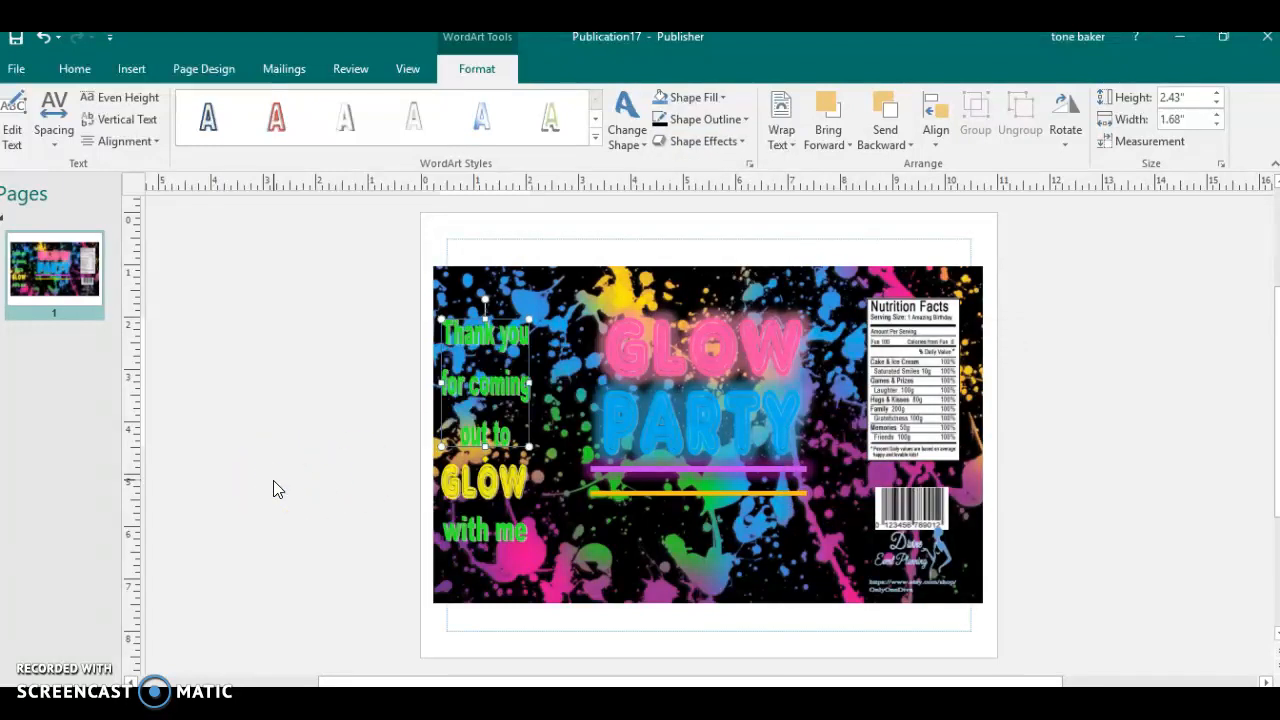